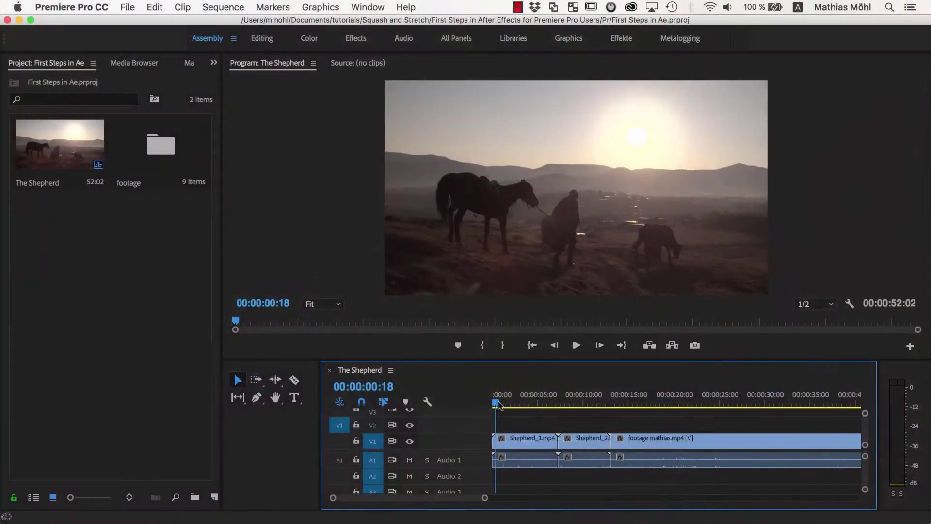
Replace the Shepherd_2.mp4 clip in the sequence with an After Effects composition, saving the new project as "First Steps in Ae Part 1".
{"action": "left_click_drag", "start_coordinate": [507, 407], "coordinate": [607, 411]}
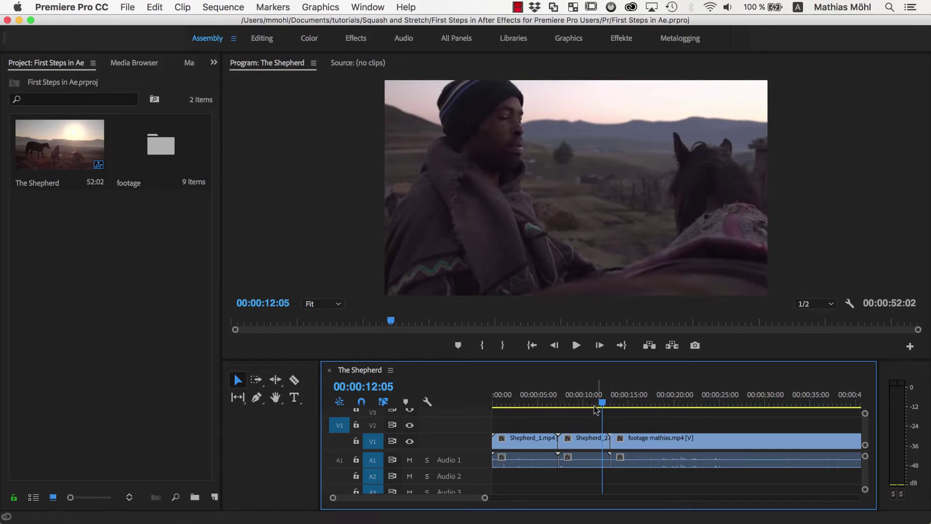
{"action": "right_click", "coordinate": [584, 440]}
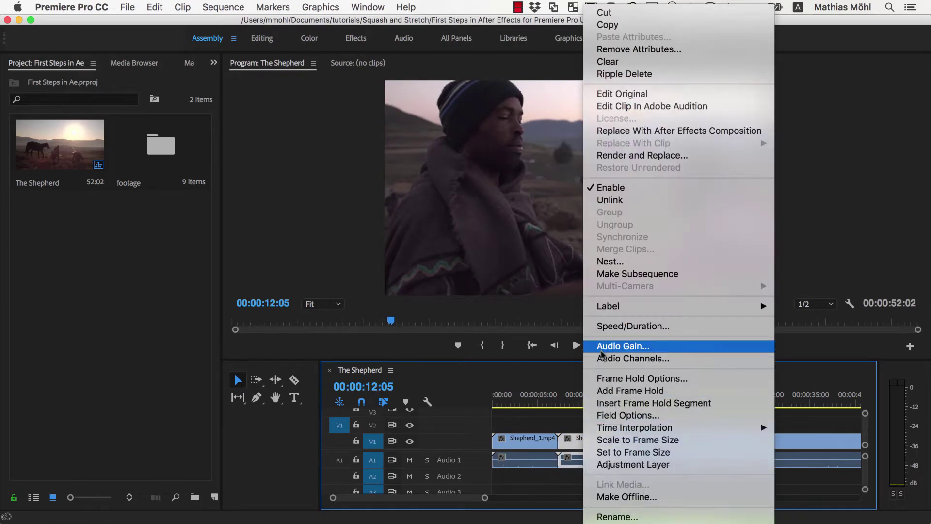
{"action": "left_click", "coordinate": [619, 131]}
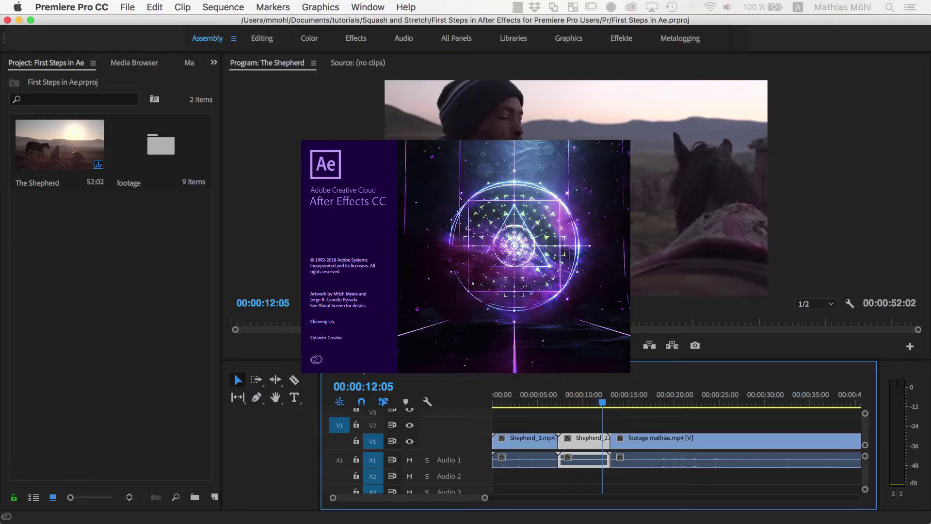
{"action": "type", "text": "First Steps in Ae Part 1"}
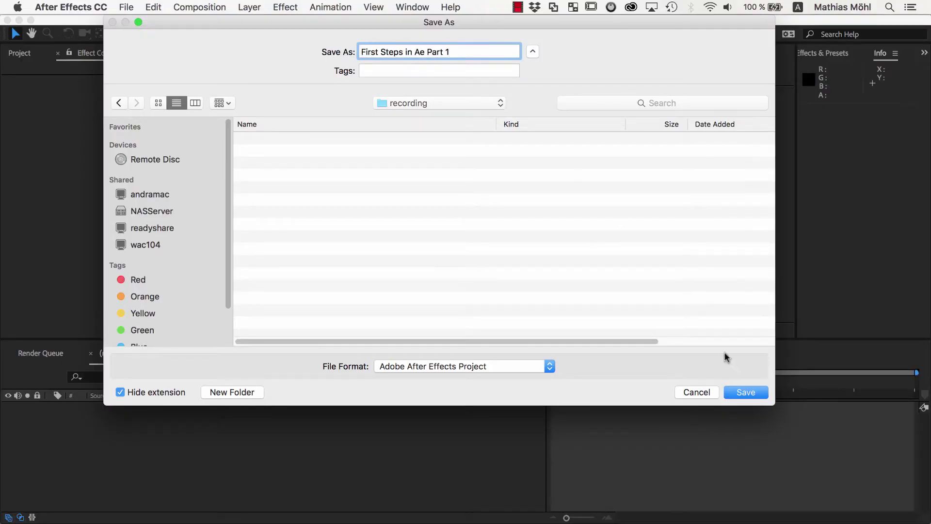
{"action": "left_click", "coordinate": [741, 392]}
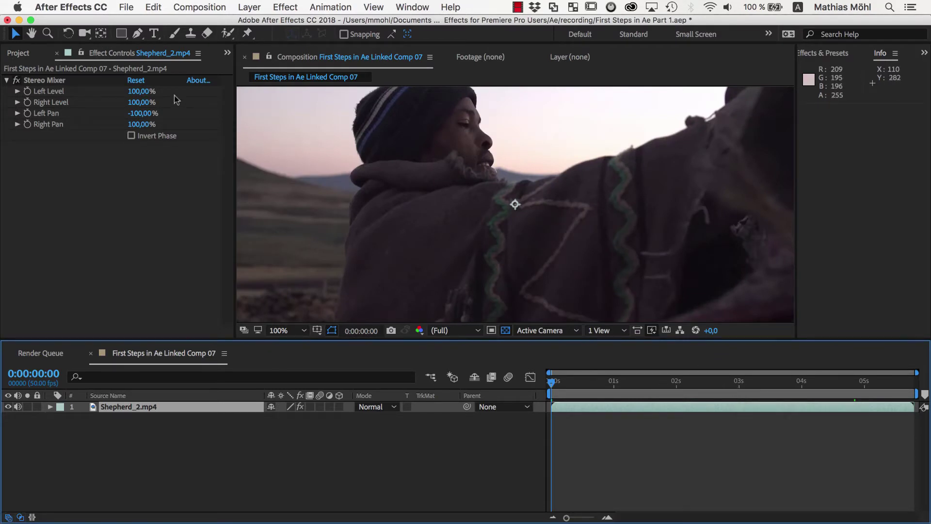
Examine the project's items, viewing the details of the Shepherd_2.mp4 footage and the linked composition.
{"action": "left_click", "coordinate": [19, 53]}
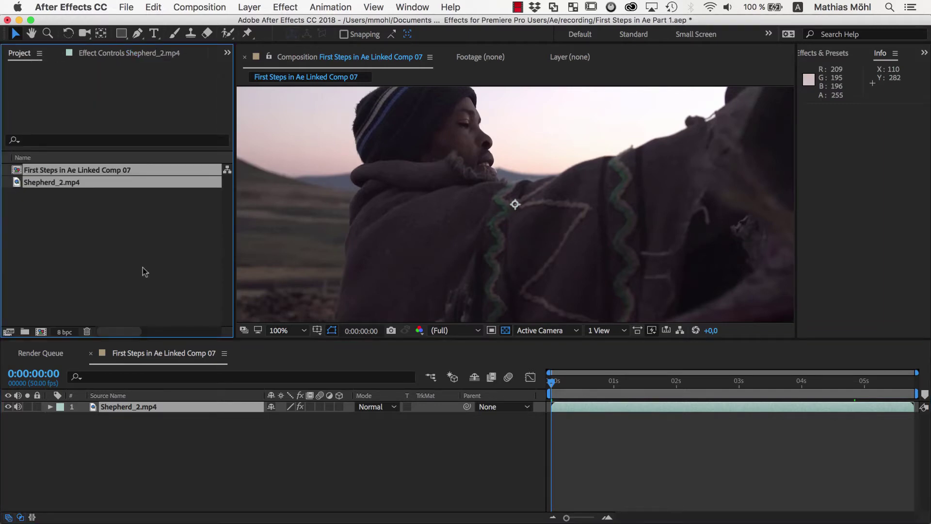
{"action": "left_click", "coordinate": [124, 242]}
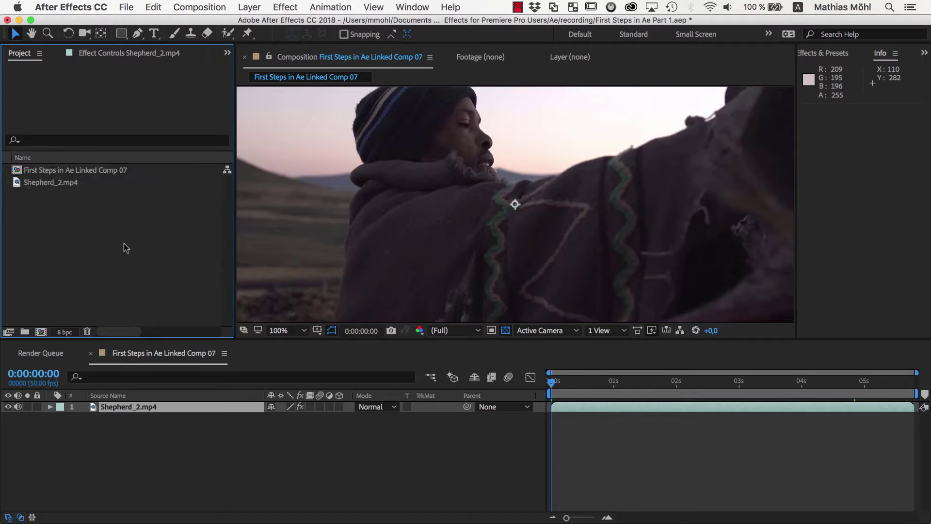
{"action": "left_click", "coordinate": [54, 183]}
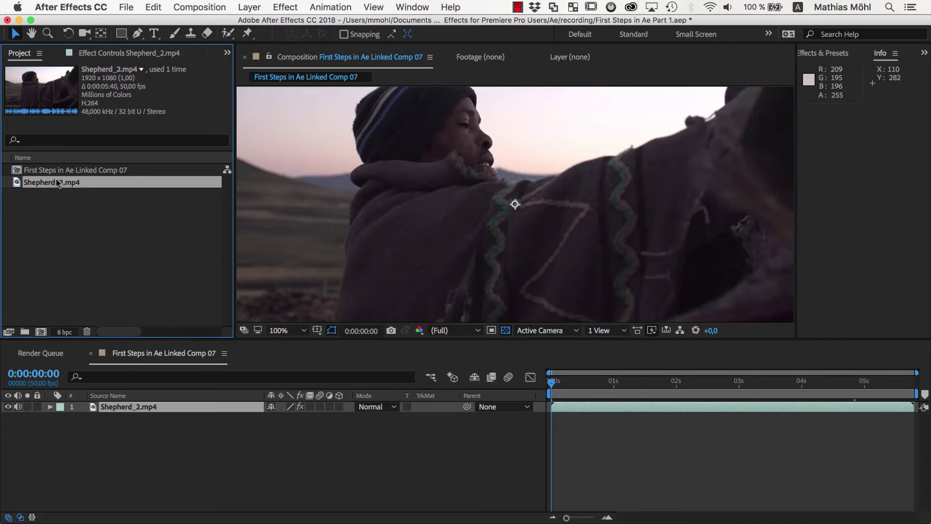
{"action": "left_click", "coordinate": [59, 171]}
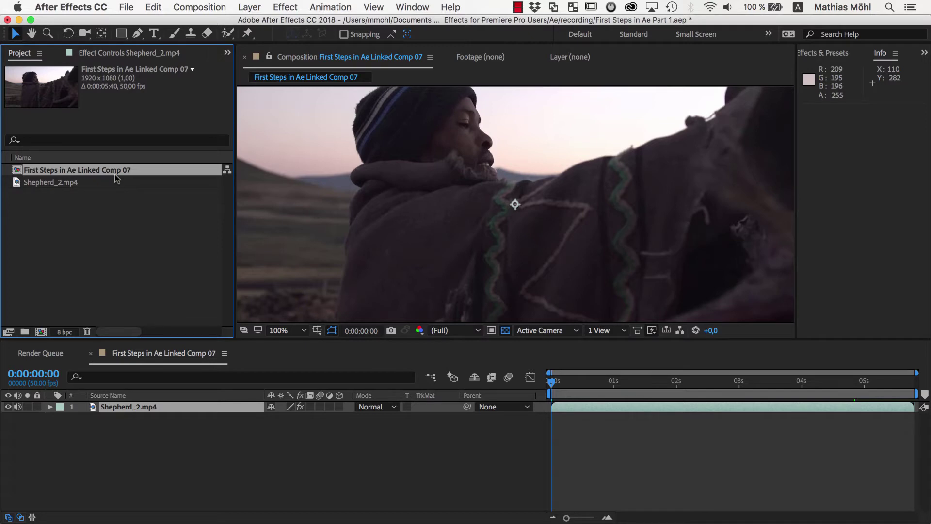
Switch to Premiere Pro and replace the Shepherd_1.mp4 clip with an After Effects composition.
{"action": "key", "text": "super+Tab"}
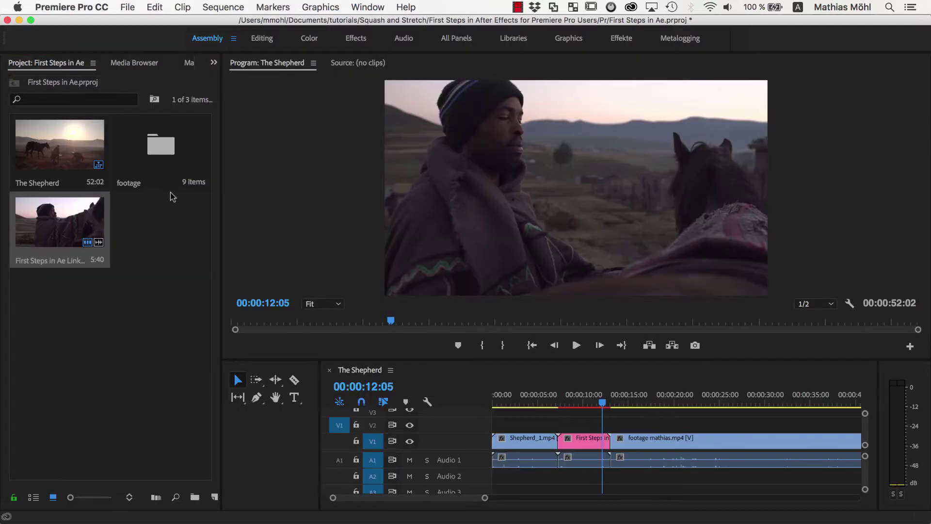
{"action": "left_click", "coordinate": [534, 441]}
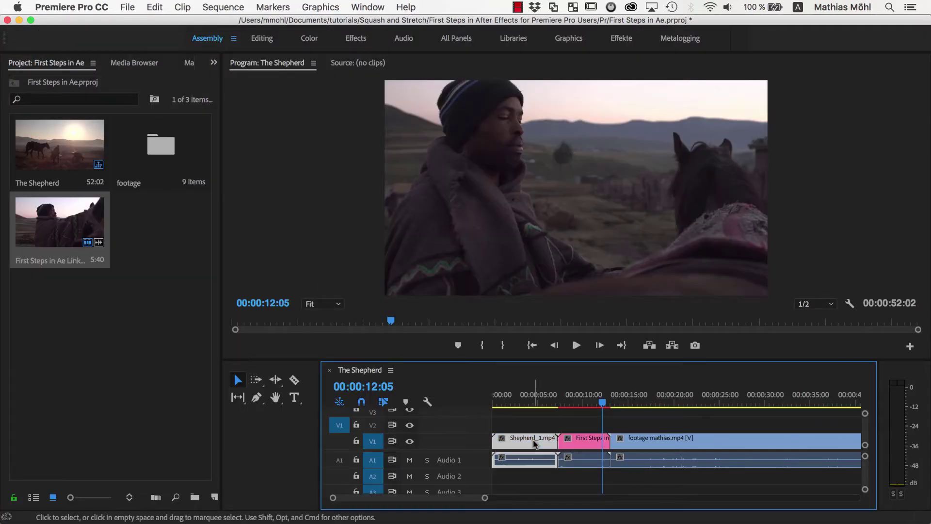
{"action": "right_click", "coordinate": [535, 442]}
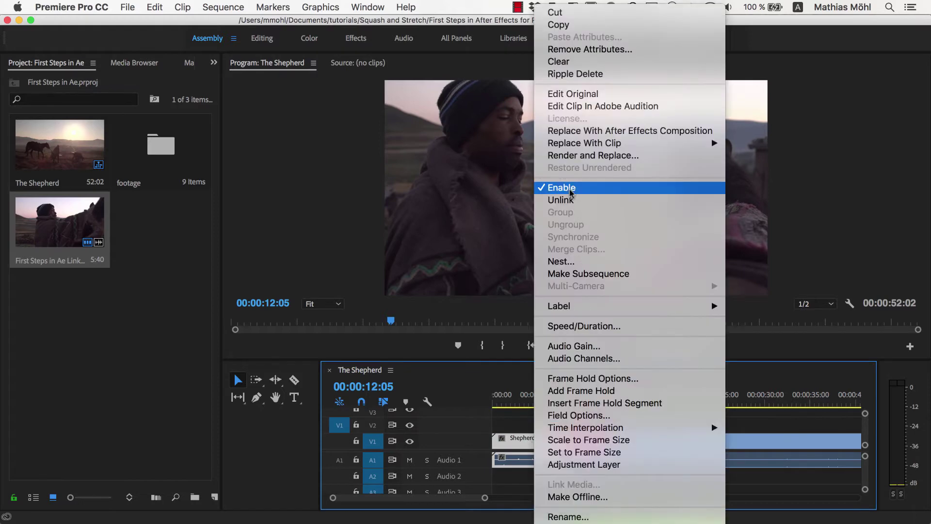
{"action": "left_click", "coordinate": [577, 131]}
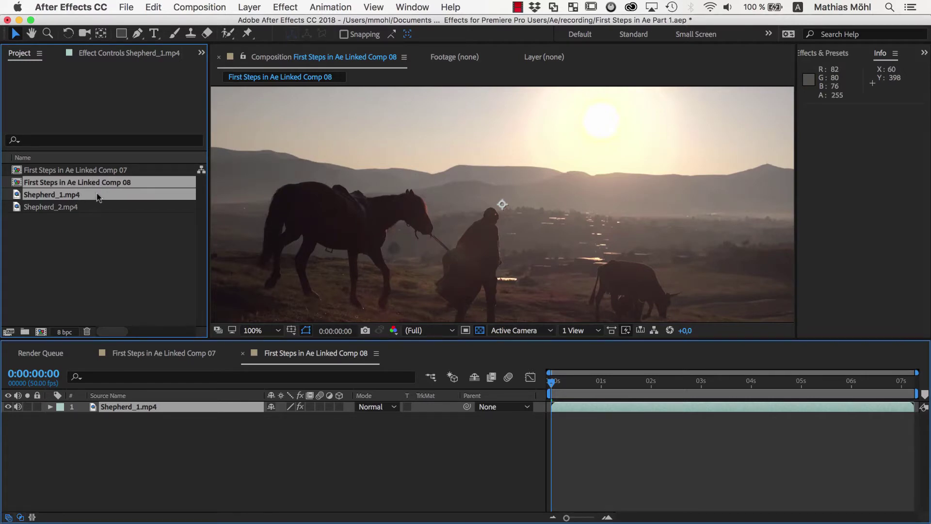
View the two linked compositions, Linked Comp 07 and Linked Comp 08, alternately.
{"action": "double_click", "coordinate": [95, 171]}
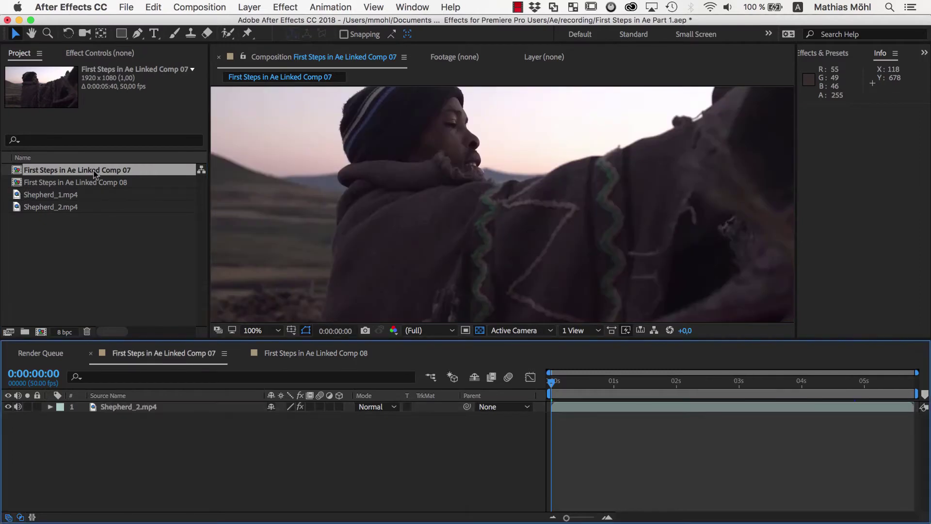
{"action": "double_click", "coordinate": [92, 183]}
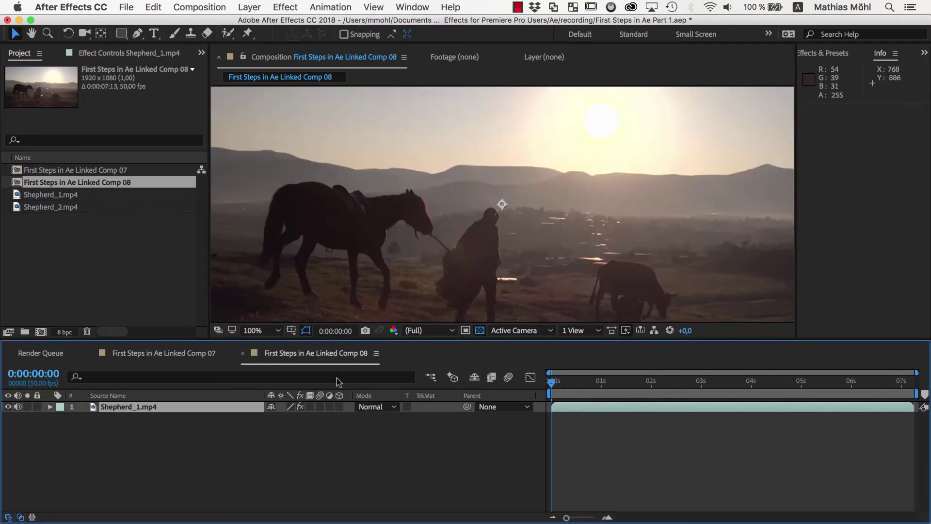
{"action": "left_click", "coordinate": [197, 355]}
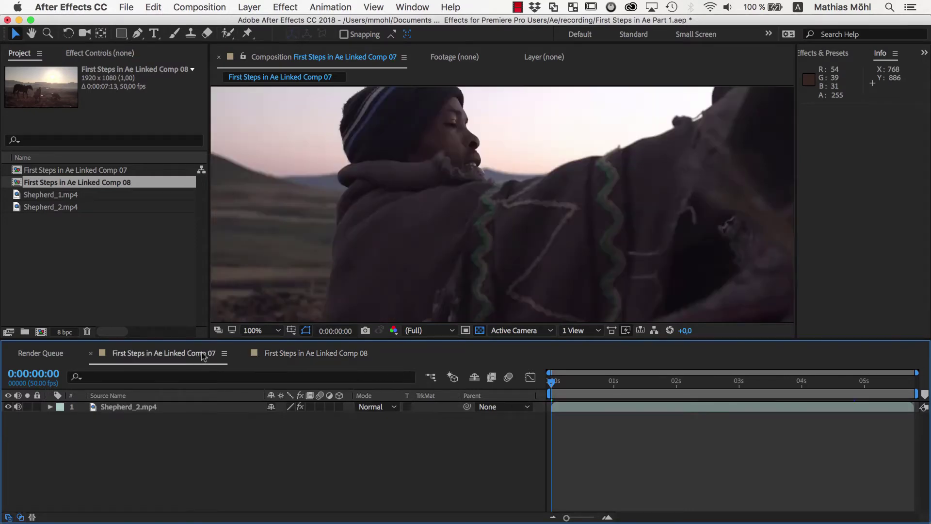
{"action": "left_click", "coordinate": [283, 356]}
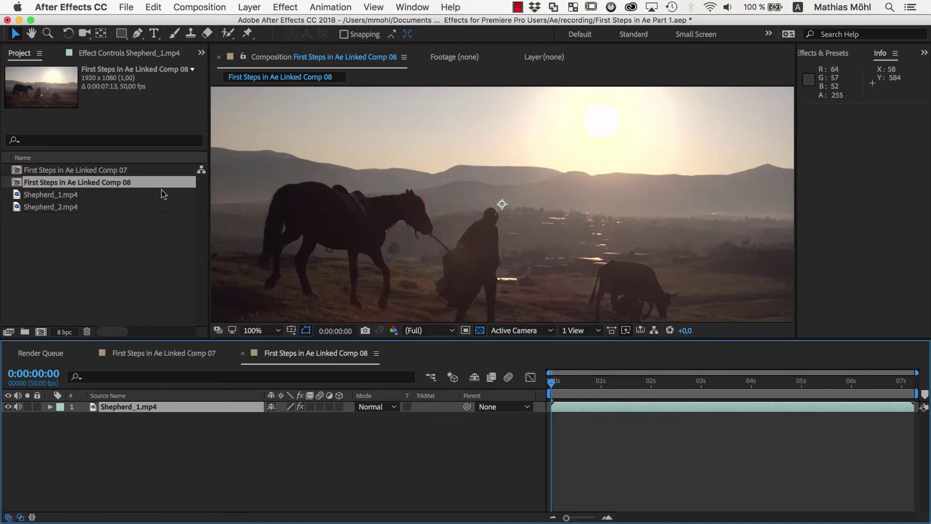
Rename the composition First Steps in Ae Linked Comp 08 as "Scene 1".
{"action": "left_click", "coordinate": [123, 180]}
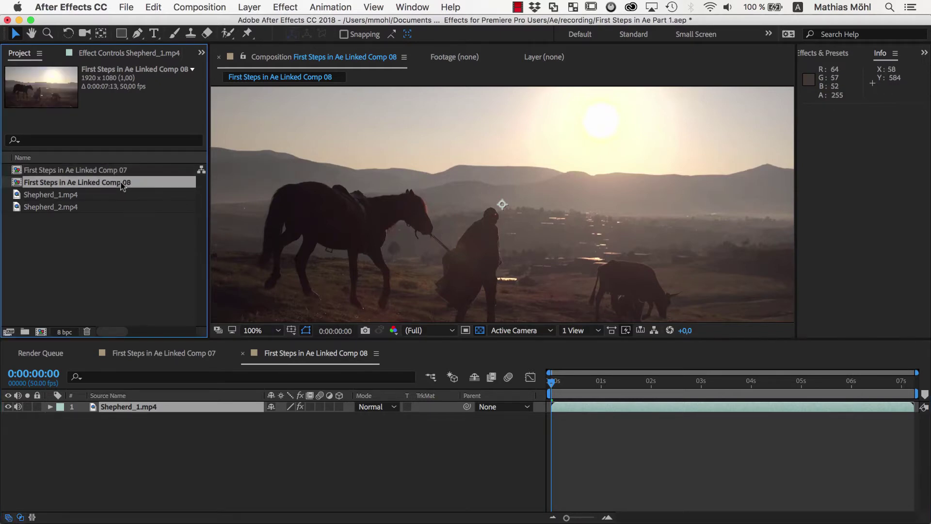
{"action": "key", "text": "Return"}
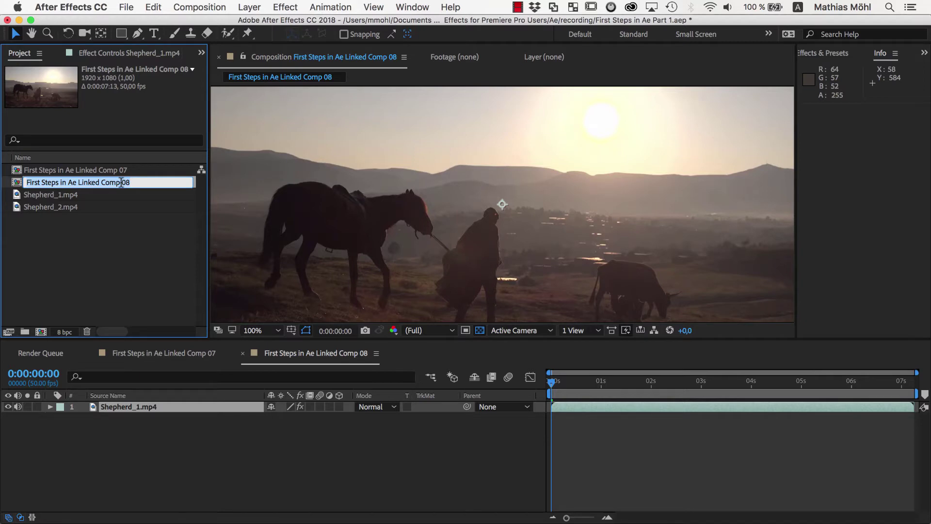
{"action": "type", "text": "Sce"}
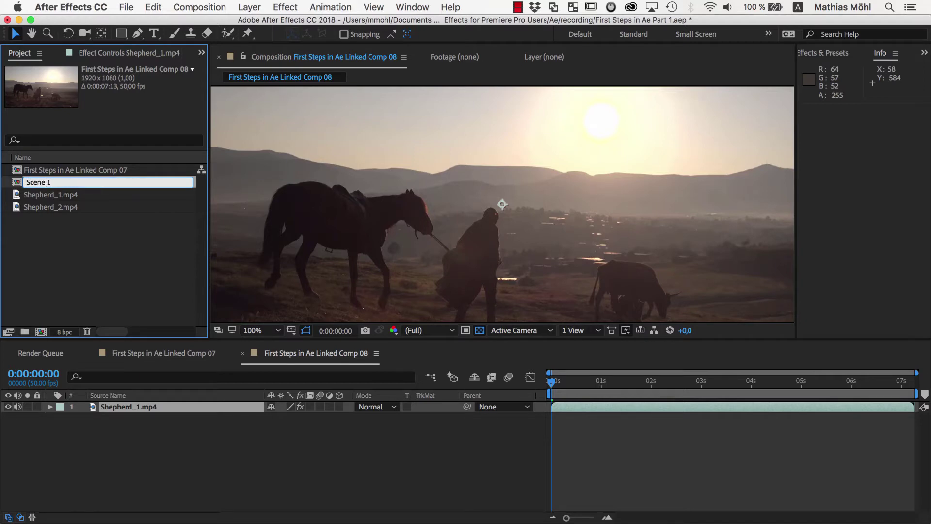
{"action": "type", "text": "ne 1"}
{"action": "key", "text": "Return"}
Rename the composition First Steps in Ae Linked Comp 07 as "Scene 2".
{"action": "left_click", "coordinate": [47, 171]}
{"action": "key", "text": "Return"}
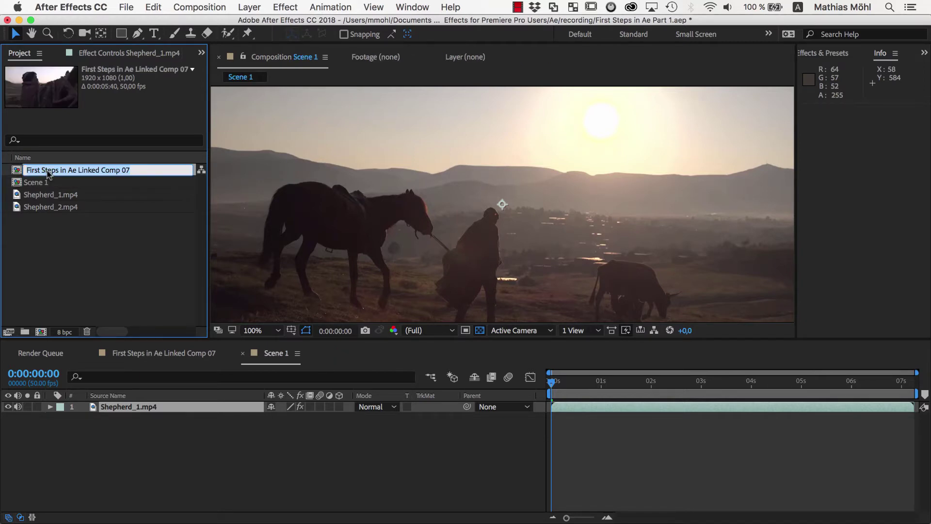
{"action": "type", "text": "Scene"}
{"action": "key", "text": "Return"}
Open the Scene 2 composition and add a text layer reading "featuring" over the horse in the lower part of the image.
{"action": "double_click", "coordinate": [91, 182]}
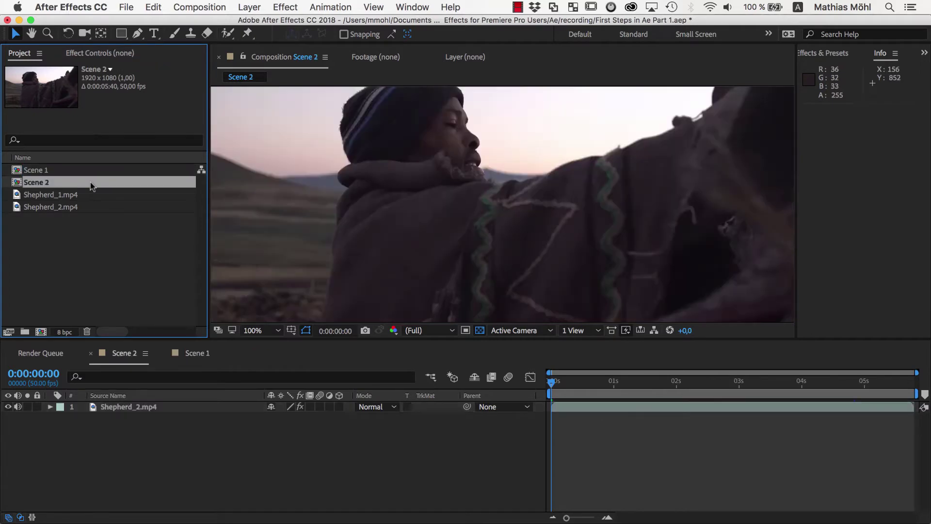
{"action": "left_click", "coordinate": [262, 330]}
{"action": "left_click", "coordinate": [281, 347]}
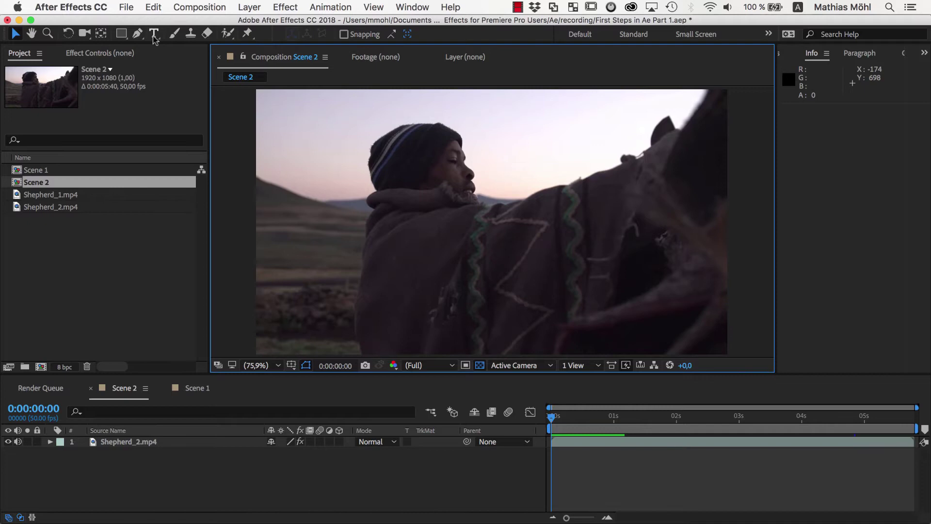
{"action": "left_click", "coordinate": [153, 33]}
{"action": "left_click", "coordinate": [586, 277]}
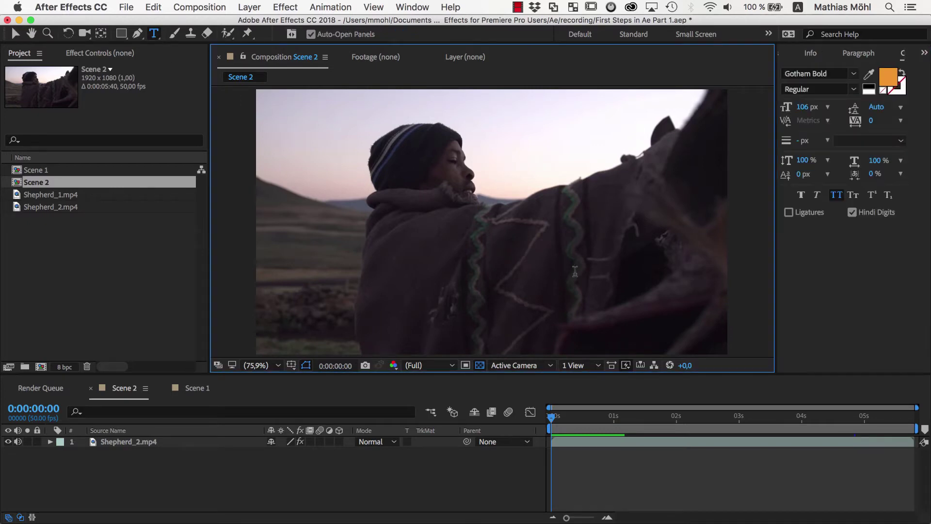
{"action": "type", "text": "featuring"}
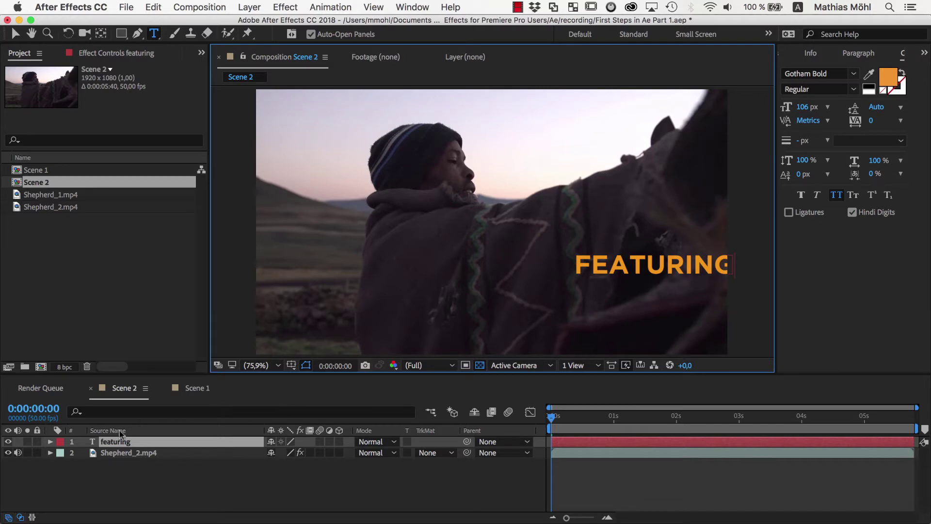
Add a second, separate text layer with the featured person's name just below the "featuring" text.
{"action": "left_click", "coordinate": [121, 452]}
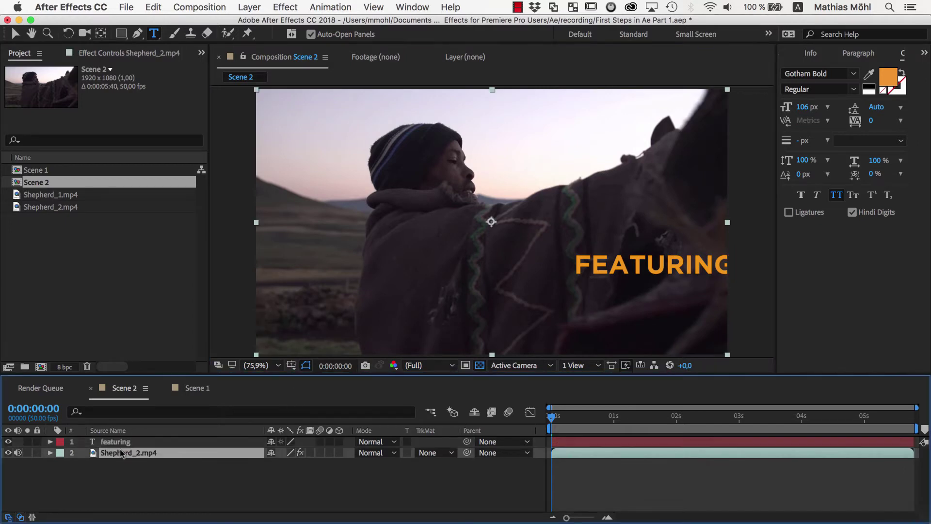
{"action": "left_click", "coordinate": [126, 442]}
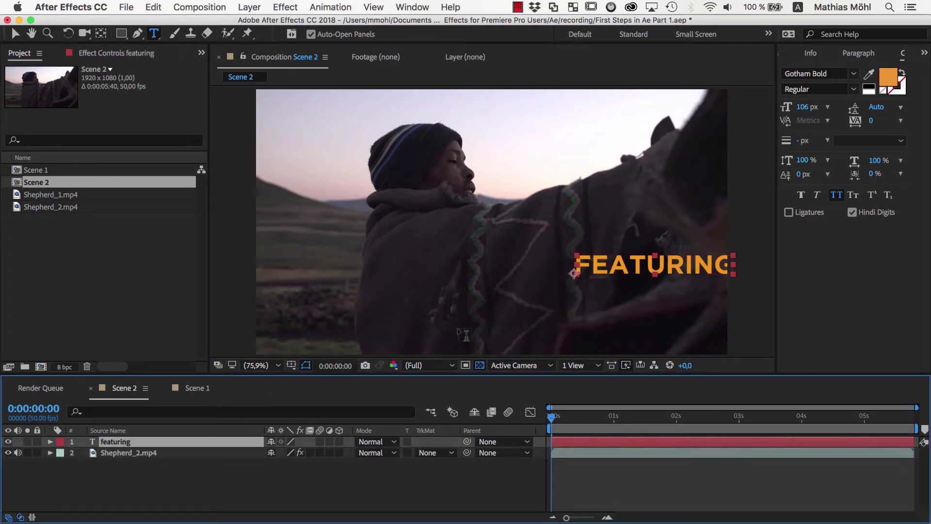
{"action": "left_click", "coordinate": [527, 316]}
{"action": "type", "text": "John Doe"}
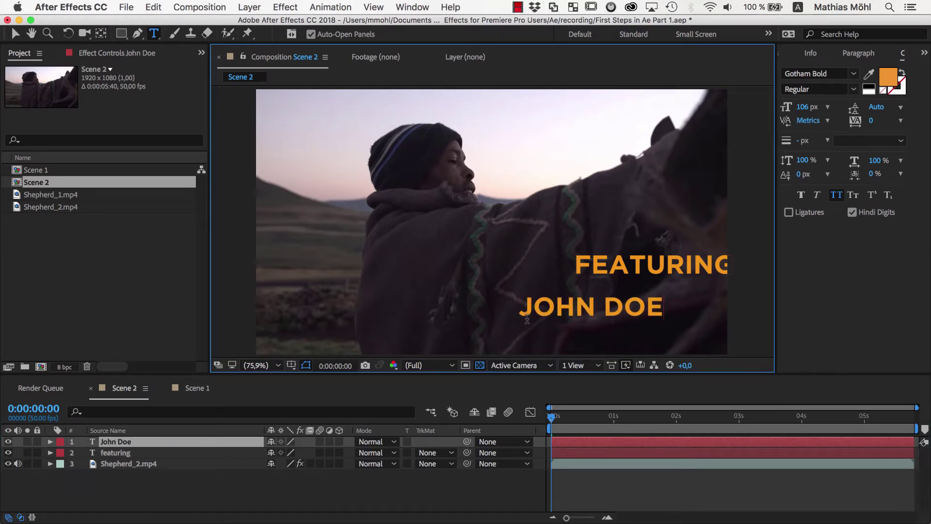
{"action": "left_click", "coordinate": [16, 34]}
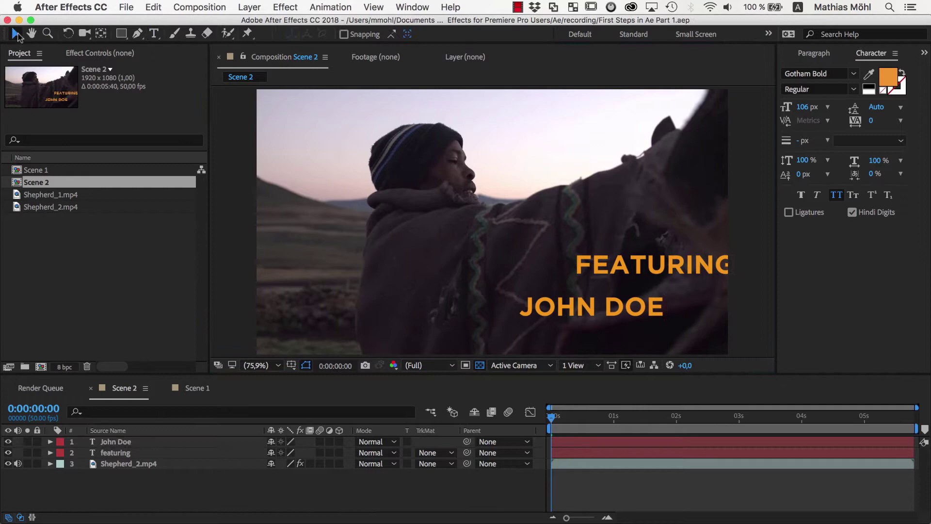
Set both text layers to the Gotham Black font at a size of 69 px.
{"action": "left_click", "coordinate": [408, 7]}
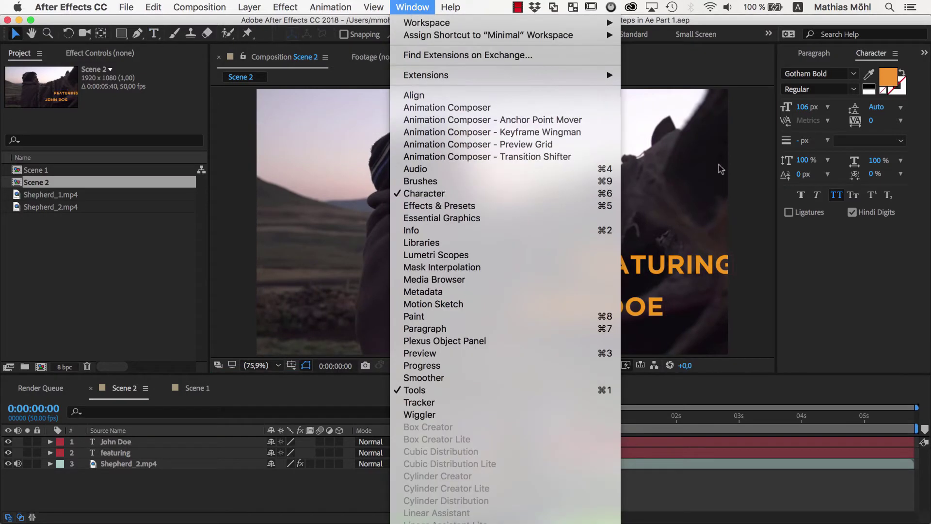
{"action": "left_click", "coordinate": [692, 264]}
{"action": "left_click", "coordinate": [649, 304], "text": "shift"}
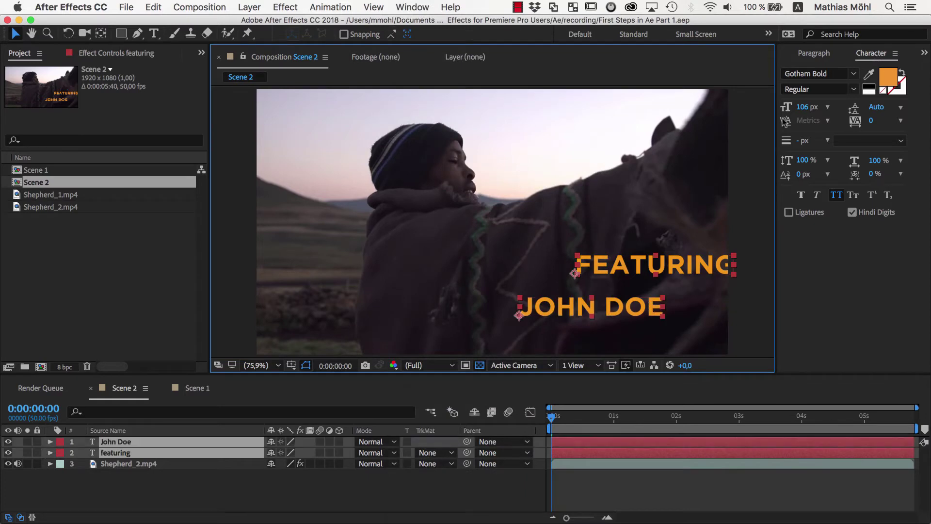
{"action": "left_click", "coordinate": [816, 73]}
{"action": "left_click", "coordinate": [721, 107]}
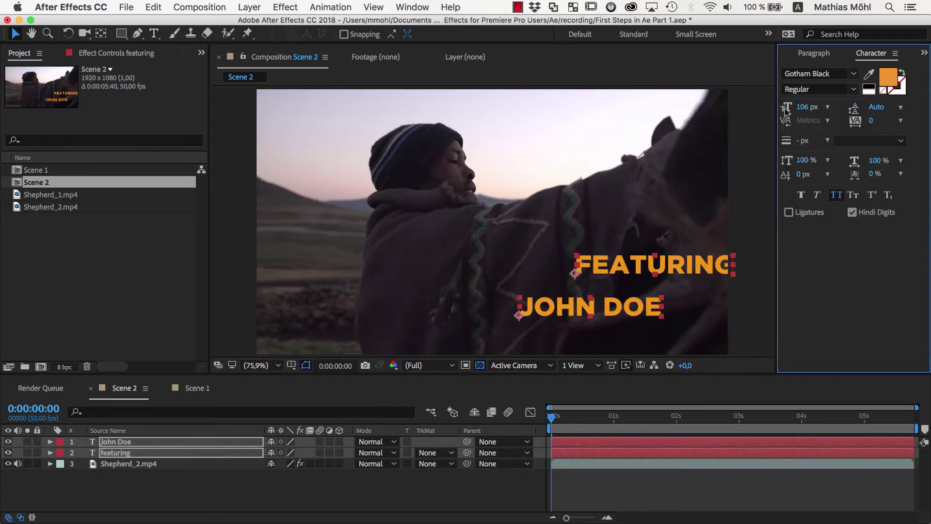
{"action": "left_click", "coordinate": [809, 107]}
{"action": "type", "text": "69"}
Change the fill colour of both text layers to white.
{"action": "left_click", "coordinate": [888, 76]}
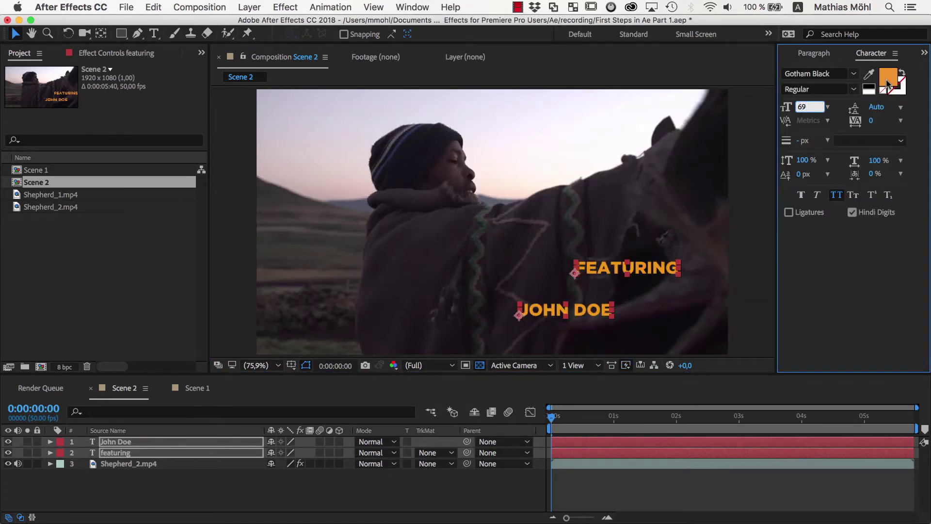
{"action": "left_click_drag", "start_coordinate": [586, 102], "coordinate": [588, 81]}
{"action": "left_click", "coordinate": [681, 84]}
Set the person's name text layer to the Gotham Light font at a size of 115 px.
{"action": "left_click", "coordinate": [116, 441]}
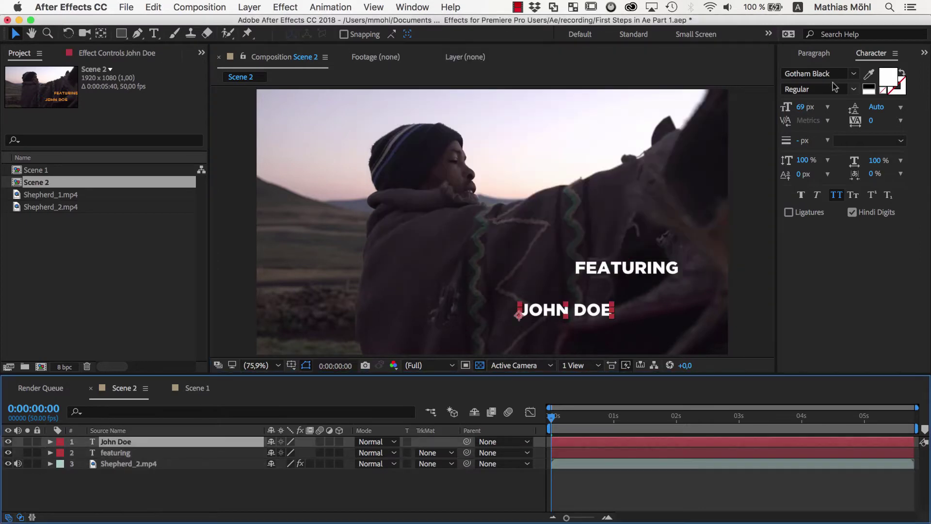
{"action": "left_click", "coordinate": [853, 73]}
{"action": "left_click", "coordinate": [790, 125]}
{"action": "left_click", "coordinate": [805, 107]}
{"action": "type", "text": "115"}
{"action": "key", "text": "Return"}
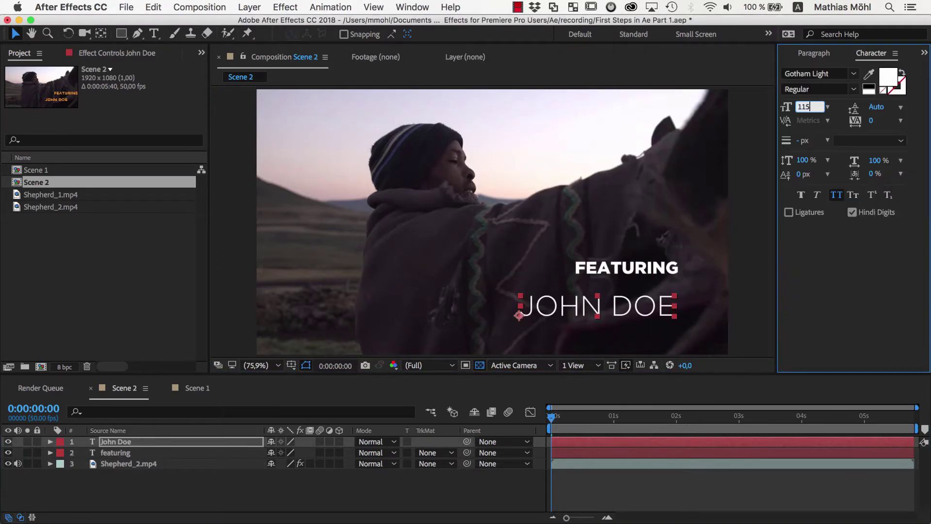
Position the "featuring" text closely above the person's name with their right edges aligned in the lower-right part of the frame.
{"action": "left_click", "coordinate": [640, 307]}
{"action": "left_click", "coordinate": [625, 267]}
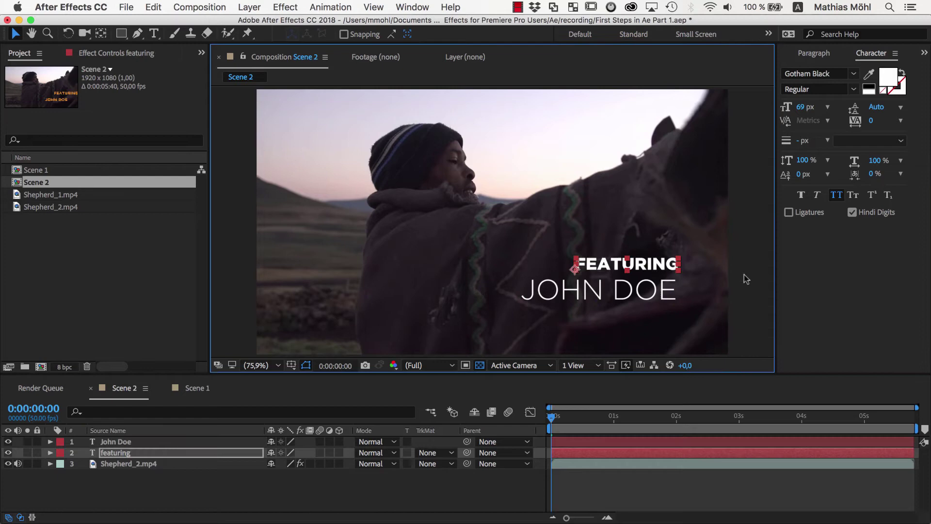
{"action": "left_click", "coordinate": [743, 277]}
{"action": "left_click_drag", "start_coordinate": [717, 266], "coordinate": [641, 283]}
{"action": "key", "text": "super+shift+a"}
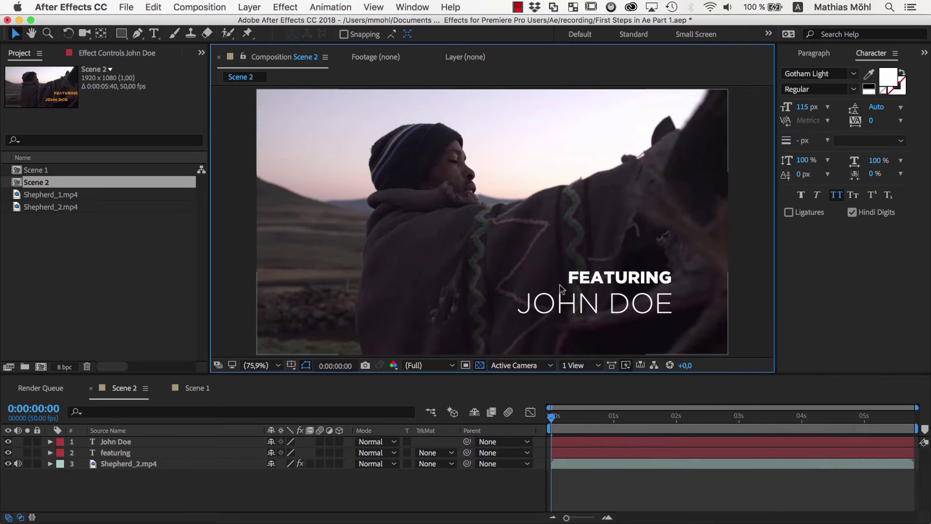
{"action": "left_click", "coordinate": [560, 289]}
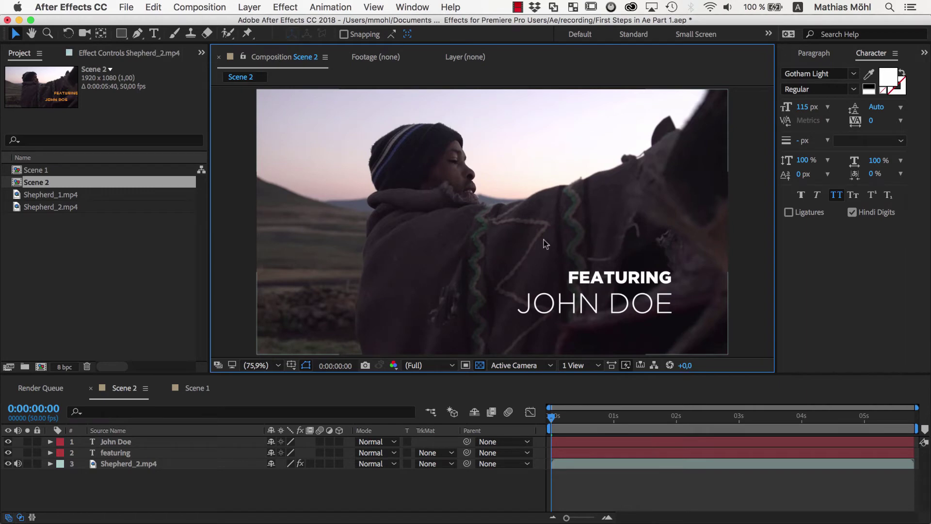
Open the Squash and Stretch Free extension and choose the Throw behavior from its gallery.
{"action": "left_click", "coordinate": [418, 7]}
{"action": "mouse_move", "coordinate": [439, 77]}
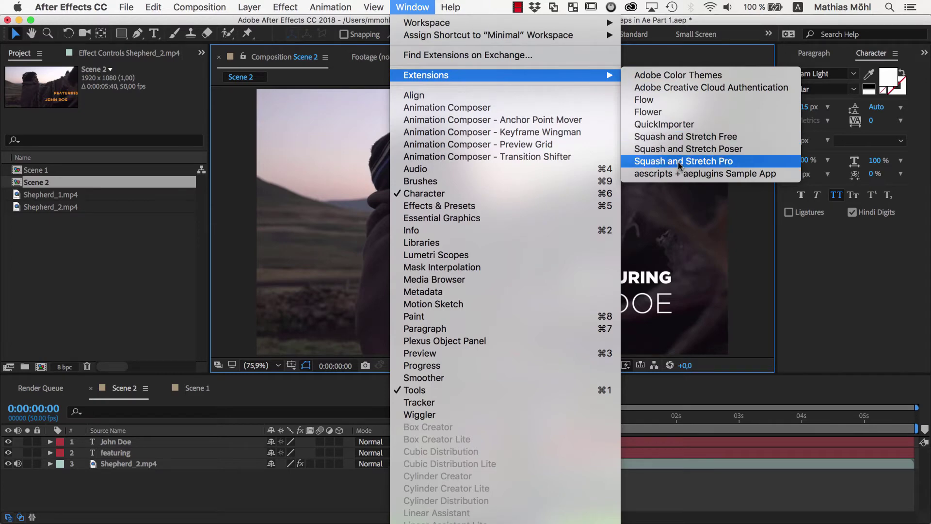
{"action": "left_click", "coordinate": [685, 138]}
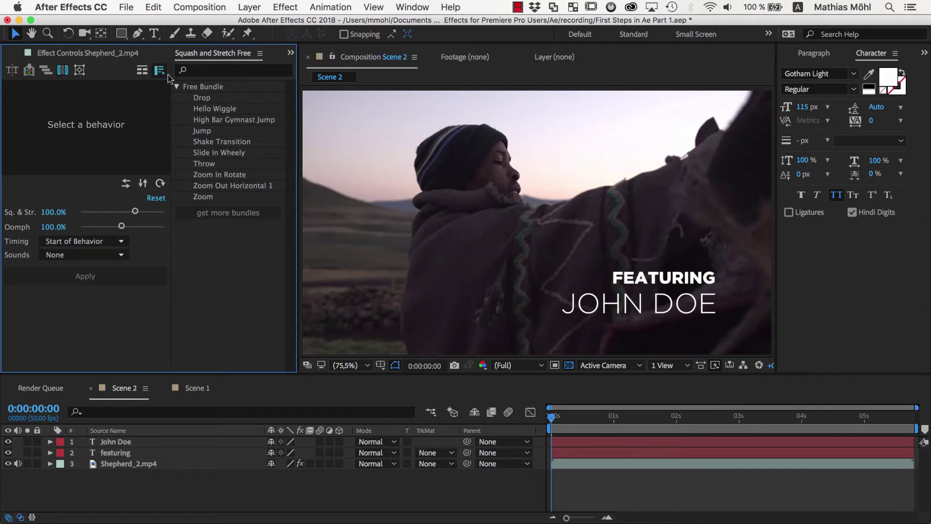
{"action": "left_click", "coordinate": [142, 71]}
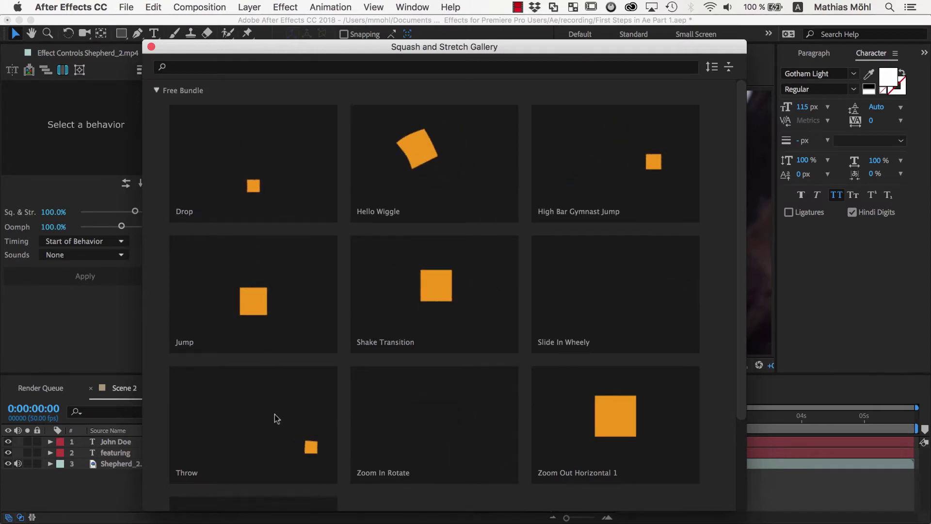
{"action": "left_click", "coordinate": [259, 418]}
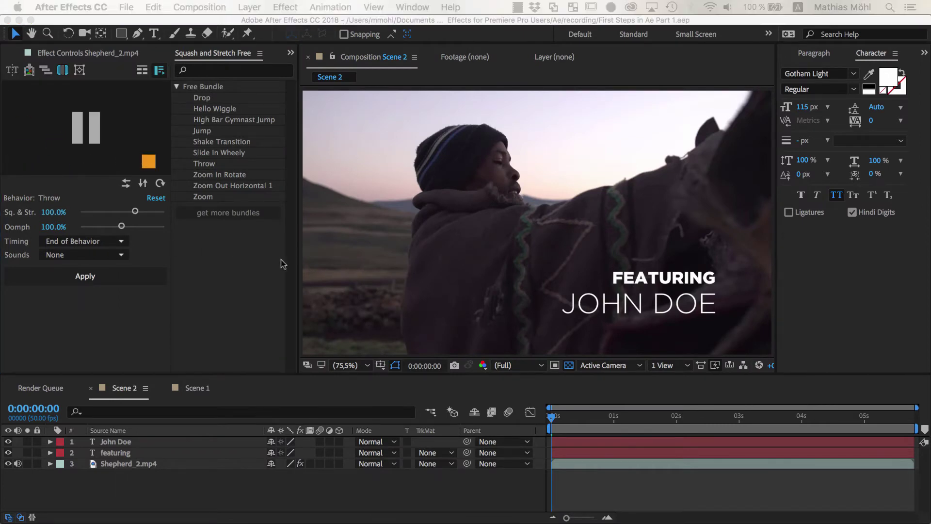
Try the Throw behavior on the "featuring" layer with End of Behavior timing at 0:00:04:02, split into individual characters, and undo it.
{"action": "left_click", "coordinate": [613, 280]}
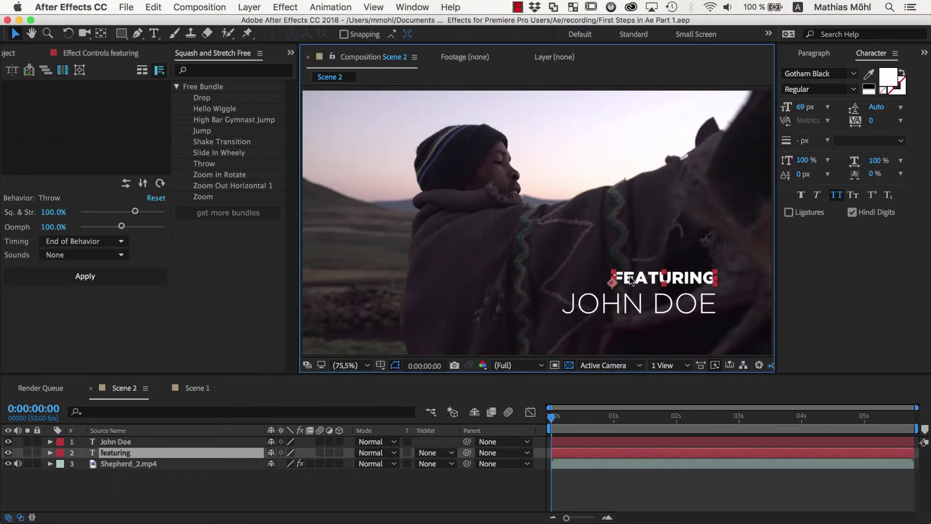
{"action": "left_click_drag", "start_coordinate": [555, 424], "coordinate": [804, 421]}
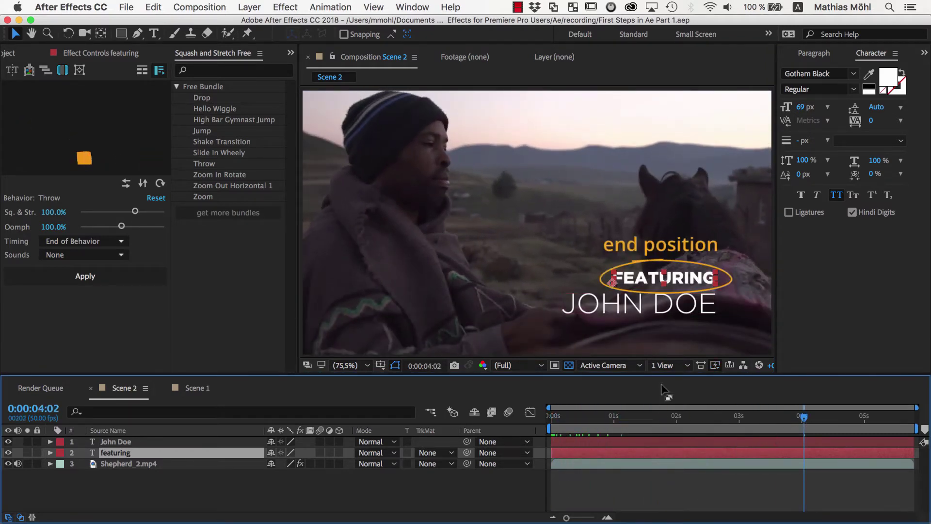
{"action": "left_click", "coordinate": [97, 245]}
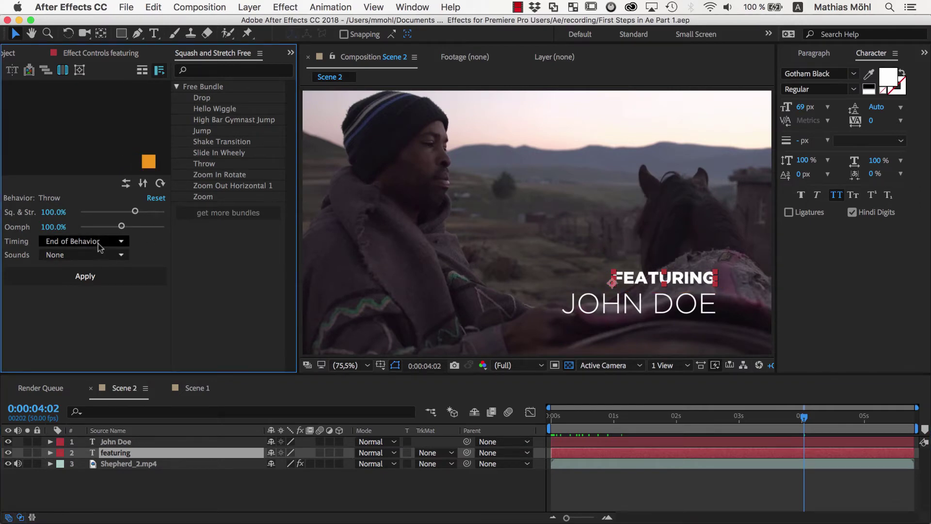
{"action": "left_click", "coordinate": [85, 276]}
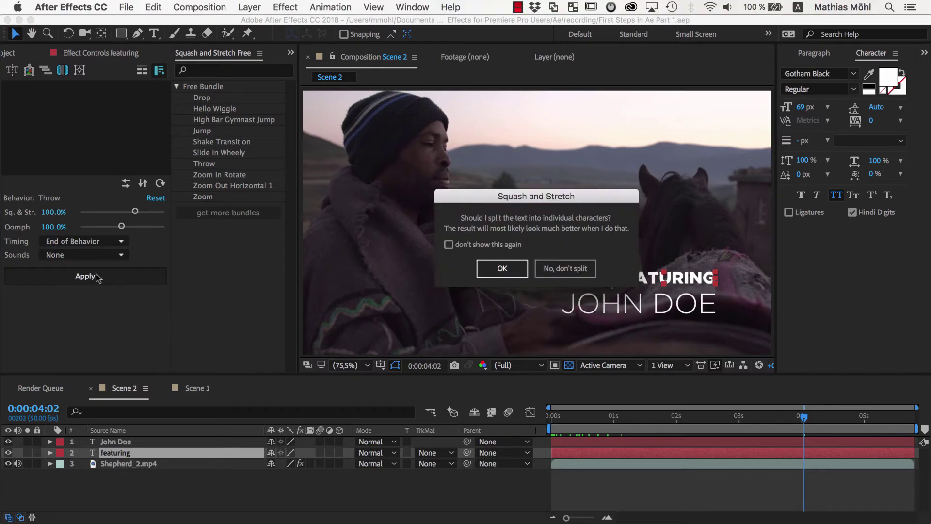
{"action": "left_click", "coordinate": [496, 272]}
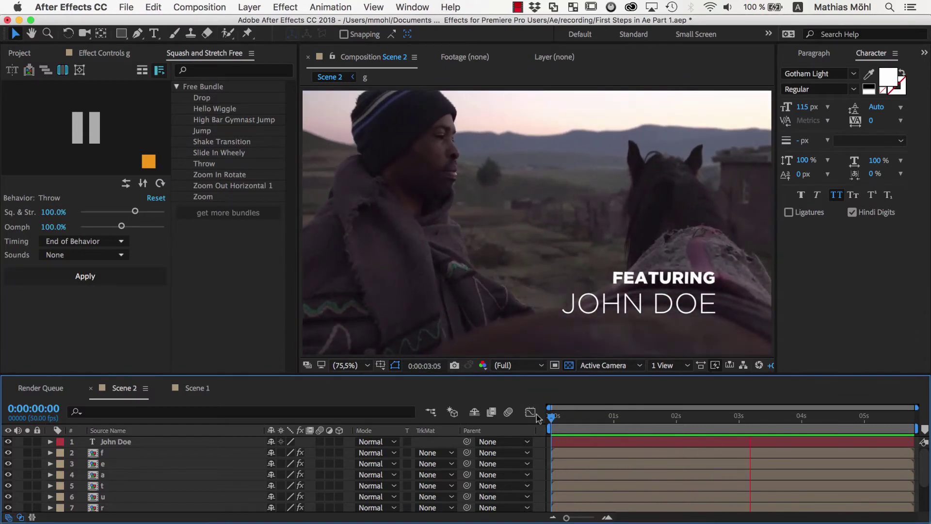
{"action": "left_click", "coordinate": [154, 7]}
{"action": "left_click", "coordinate": [163, 23]}
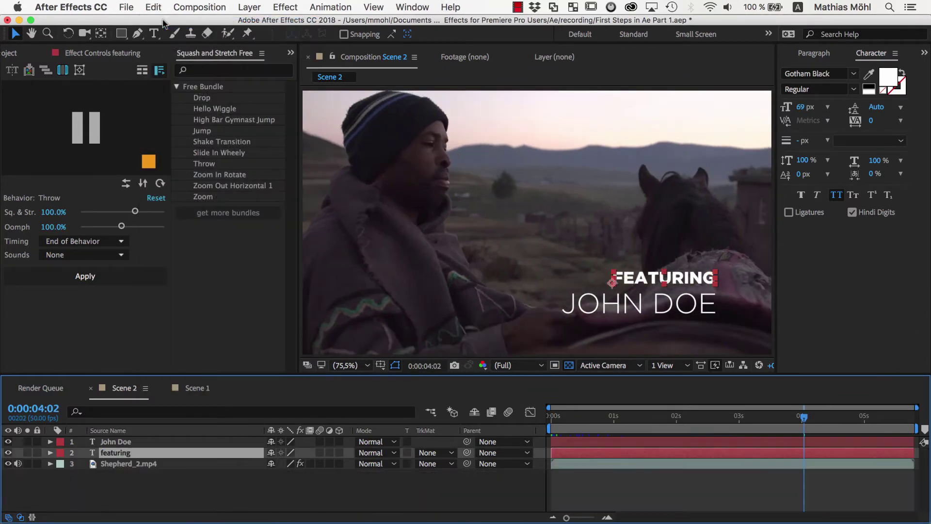
Open the Squash and Stretch Pro extension and bring up its behavior gallery.
{"action": "left_click", "coordinate": [413, 7]}
{"action": "mouse_move", "coordinate": [424, 76]}
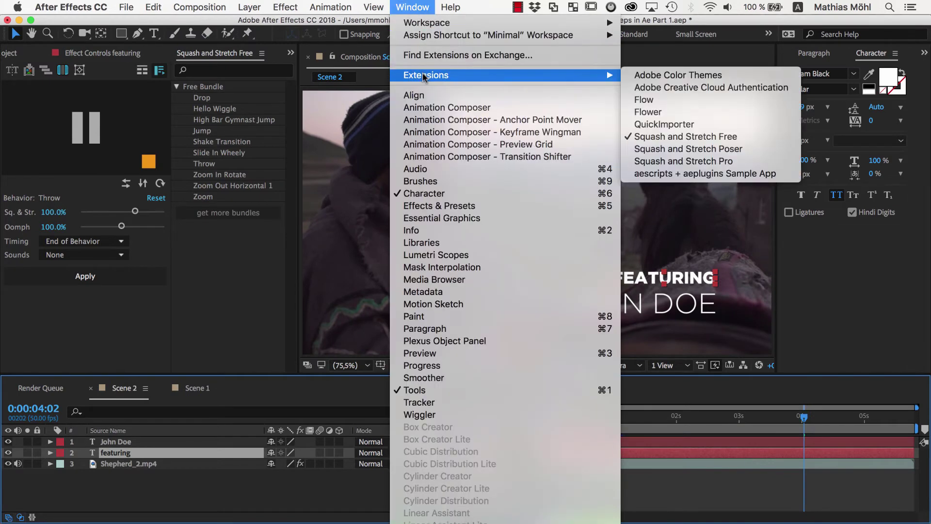
{"action": "left_click", "coordinate": [658, 162]}
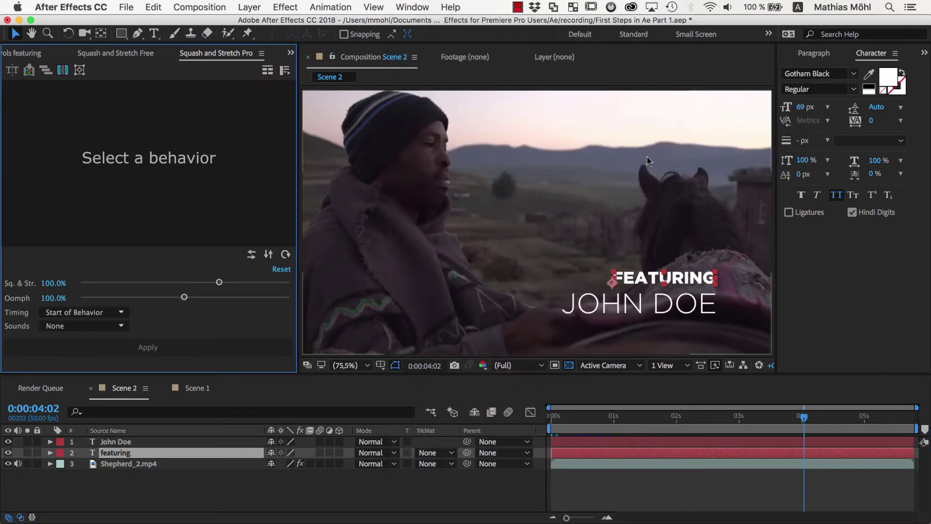
{"action": "left_click", "coordinate": [267, 73]}
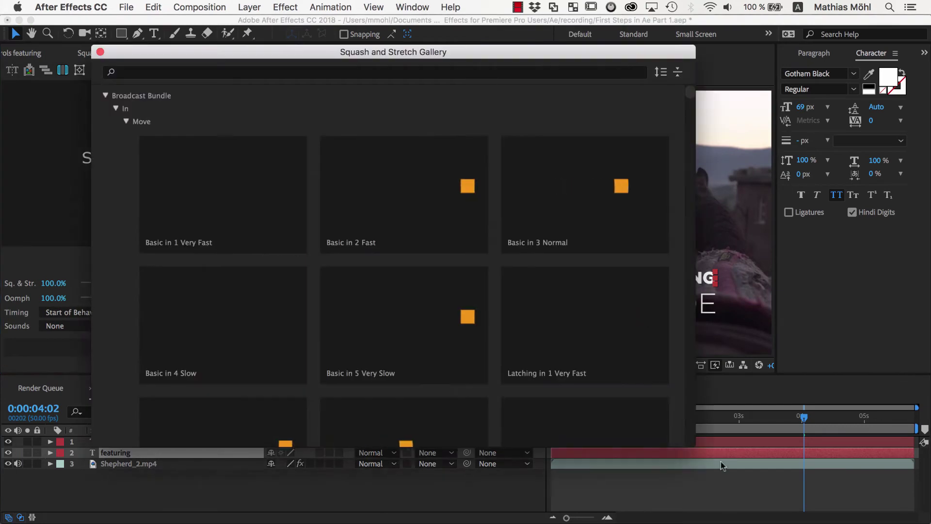
Choose the Scale in Middle Abrupt 2 Slow behavior from the Broadcast Bundle's In, Scale group.
{"action": "left_click", "coordinate": [677, 74]}
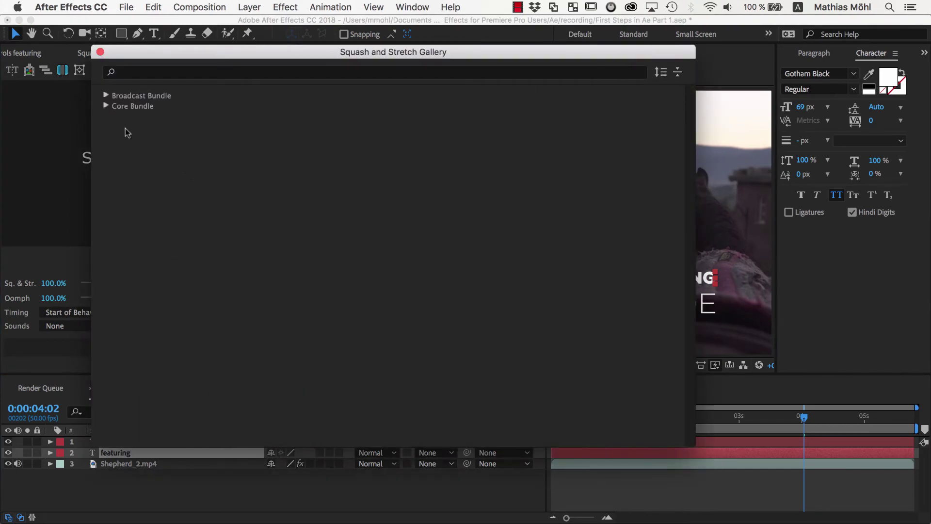
{"action": "left_click", "coordinate": [106, 95]}
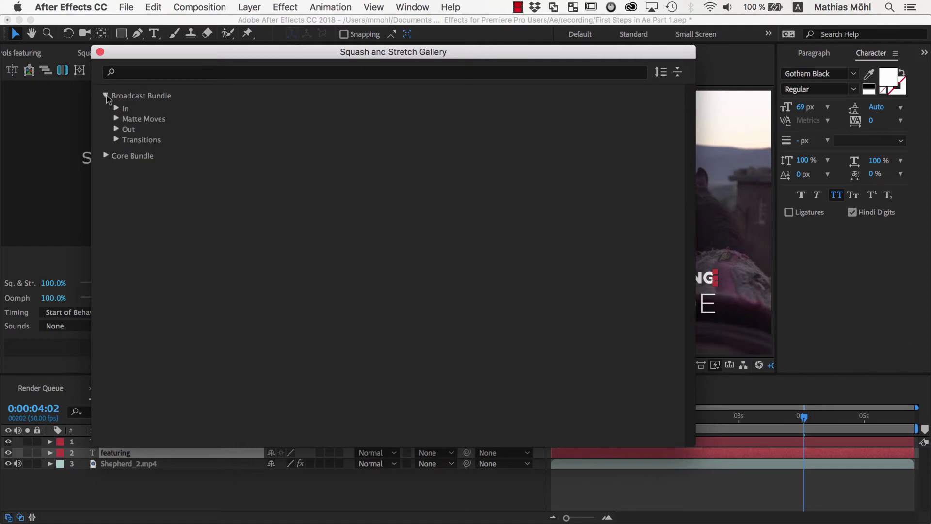
{"action": "left_click", "coordinate": [116, 108]}
{"action": "left_click", "coordinate": [126, 132]}
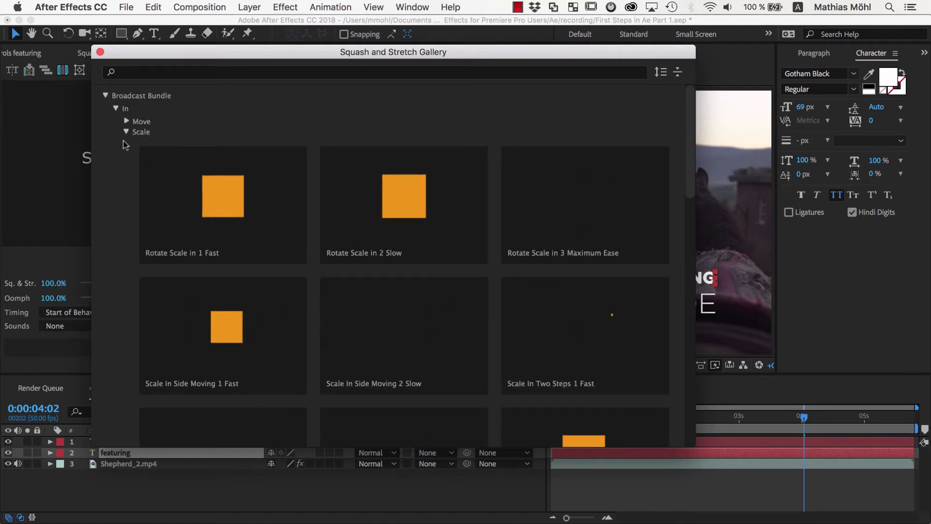
{"action": "left_click_drag", "start_coordinate": [691, 142], "coordinate": [669, 327]}
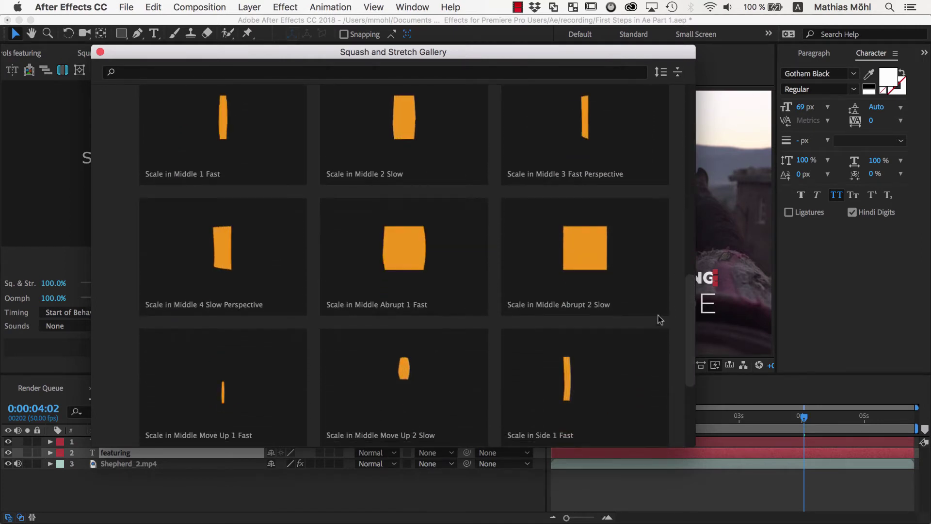
{"action": "left_click", "coordinate": [597, 260]}
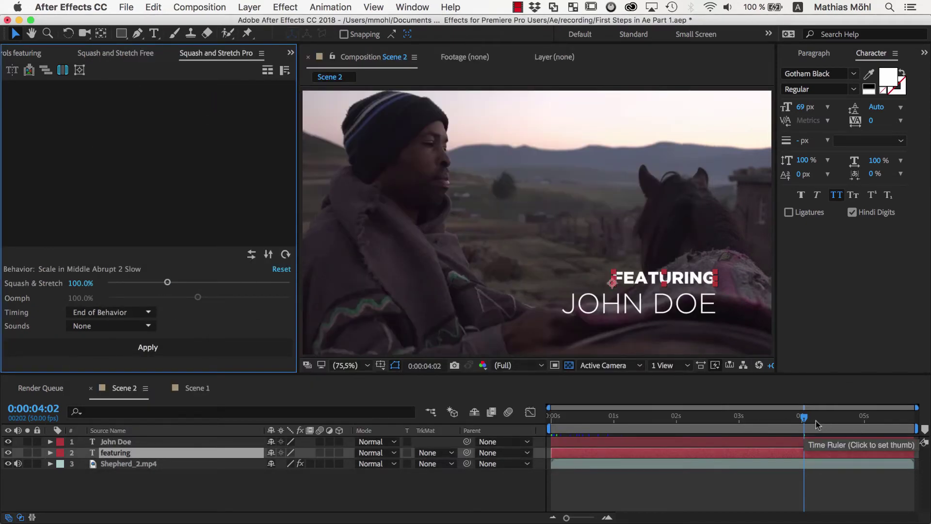
Set the work area from the composition's start to about 0:00:01:21 and place the current time at its end.
{"action": "left_click_drag", "start_coordinate": [803, 420], "coordinate": [763, 429]}
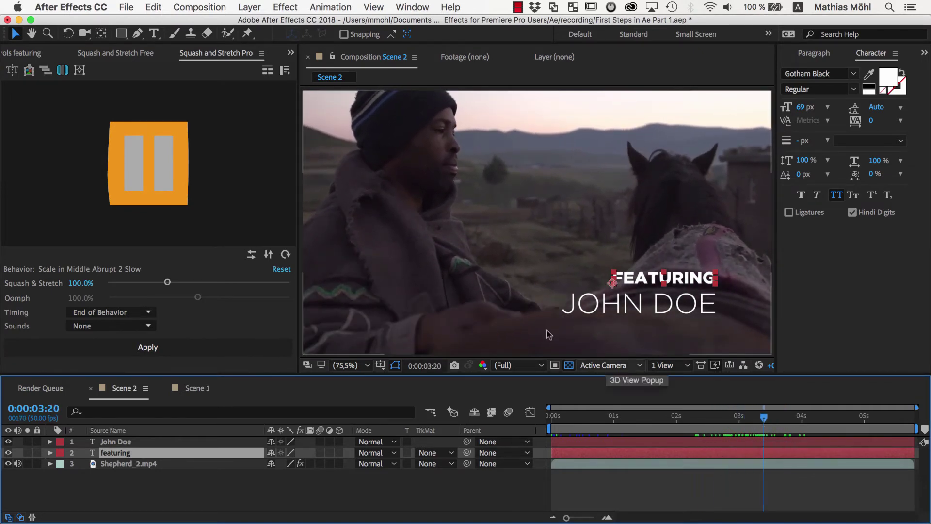
{"action": "left_click", "coordinate": [66, 73]}
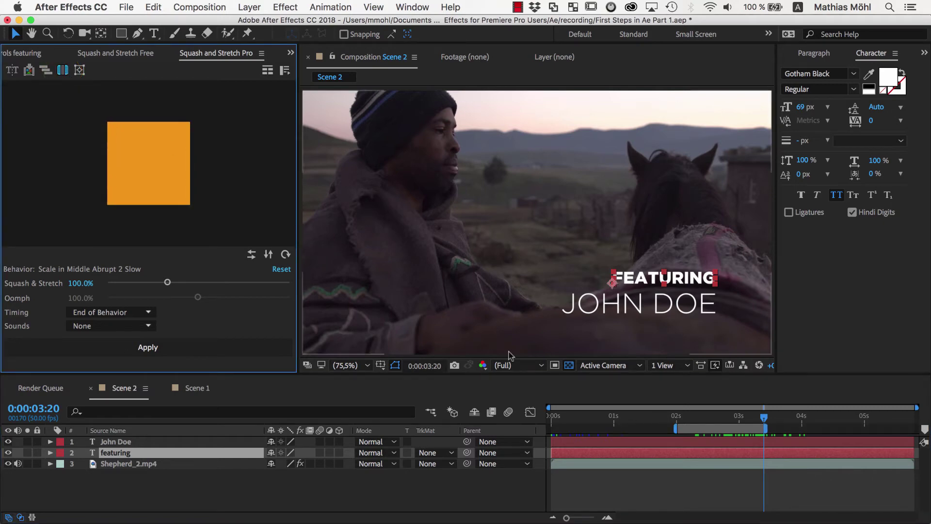
{"action": "left_click_drag", "start_coordinate": [765, 427], "coordinate": [588, 427]}
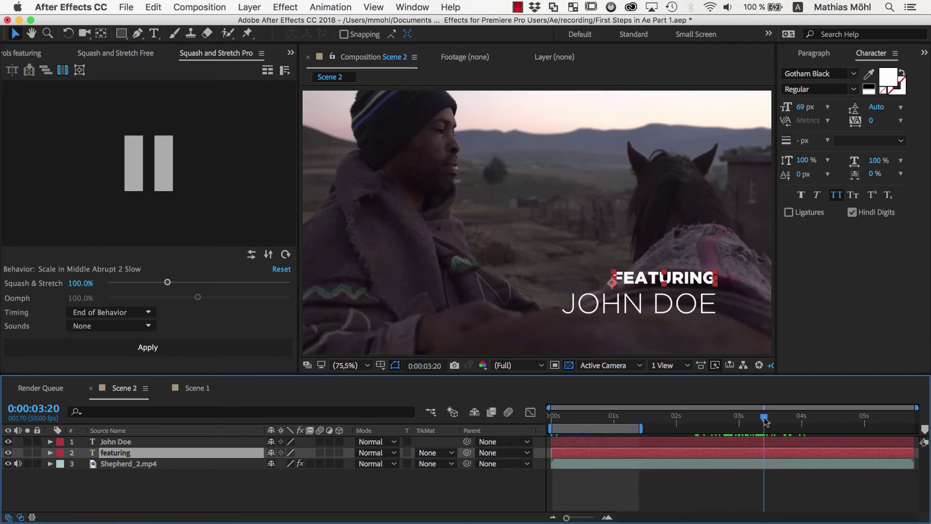
{"action": "left_click_drag", "start_coordinate": [765, 420], "coordinate": [641, 426]}
Apply the Scale in Middle Abrupt 2 Slow behavior to both text layers without splitting characters, accept precomposing, and preview the animation.
{"action": "left_click", "coordinate": [181, 443]}
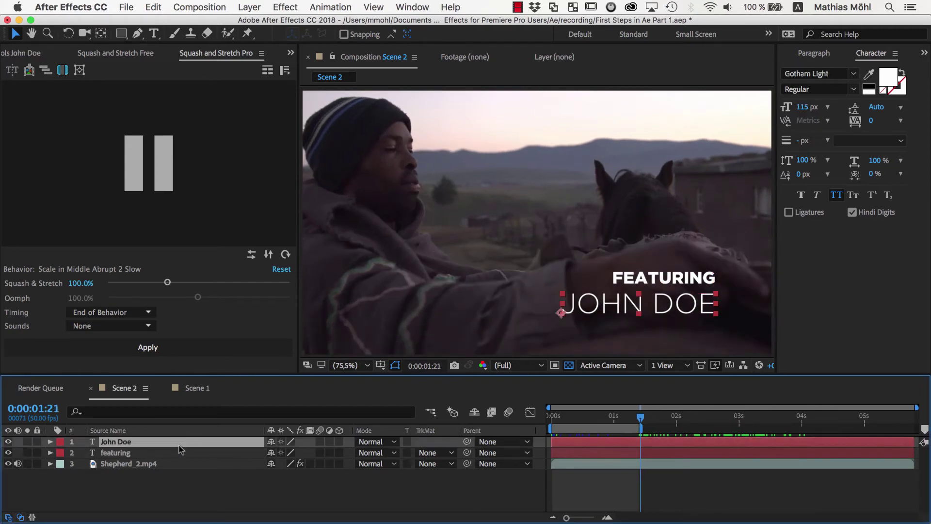
{"action": "left_click", "coordinate": [171, 455], "text": "shift"}
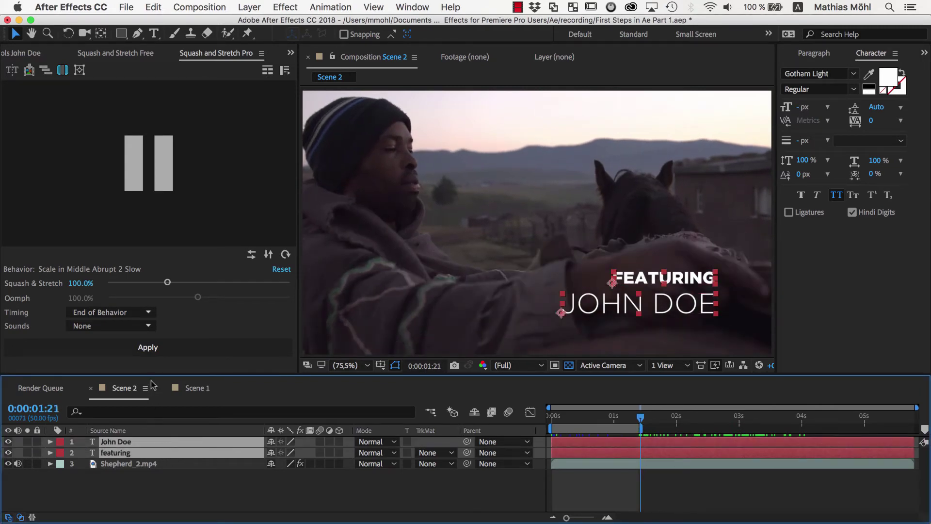
{"action": "left_click", "coordinate": [159, 353]}
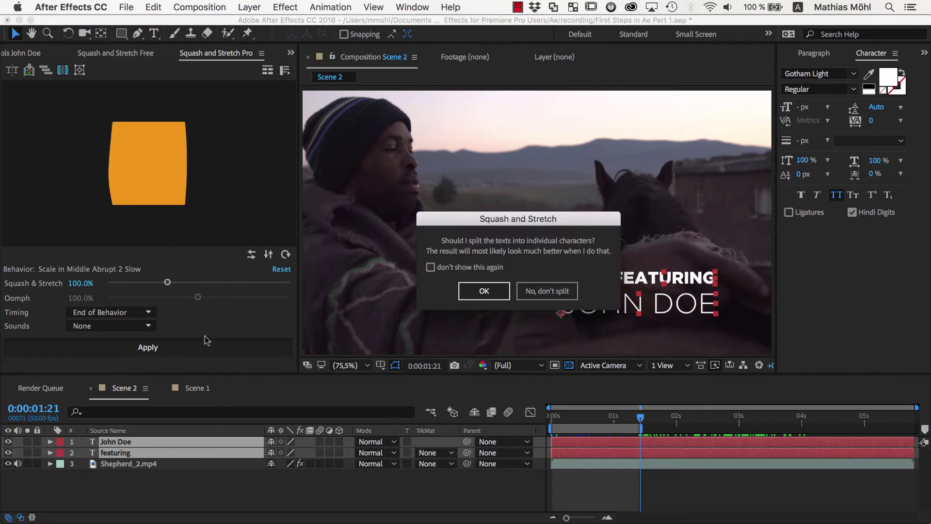
{"action": "left_click", "coordinate": [528, 292]}
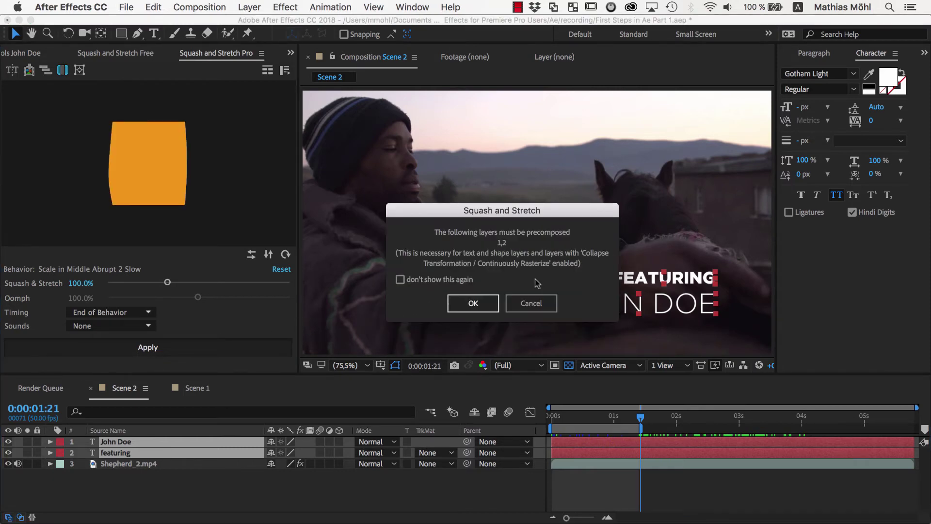
{"action": "left_click", "coordinate": [474, 303]}
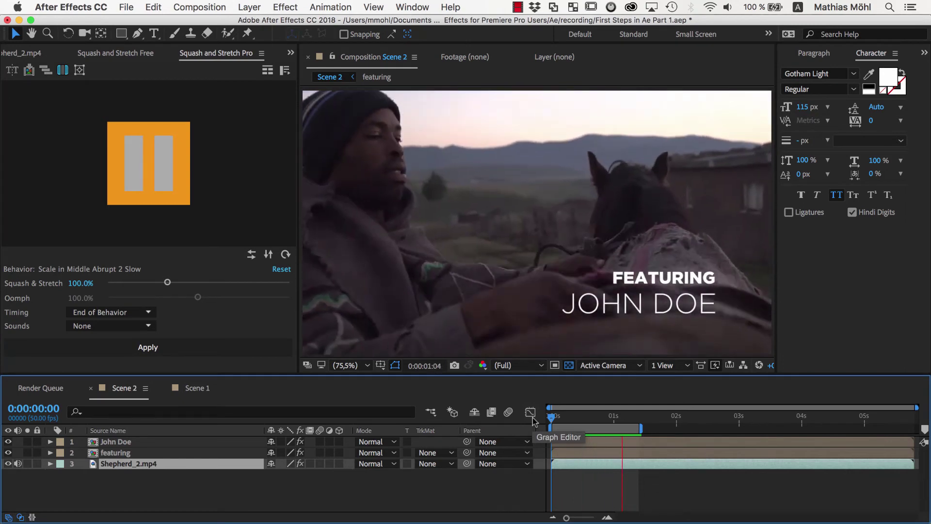
{"action": "key", "text": "space"}
Add a Gaussian Blur effect to both precomposed title layers.
{"action": "left_click", "coordinate": [212, 441]}
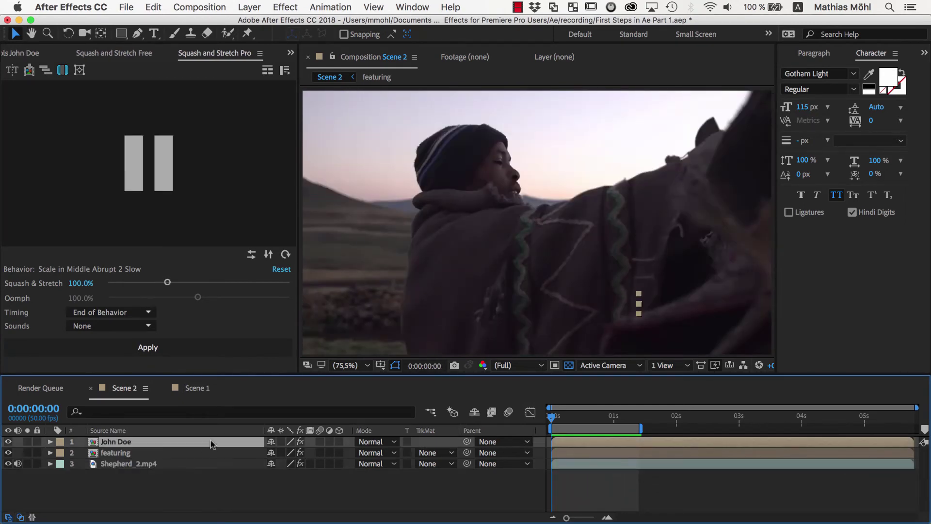
{"action": "left_click", "coordinate": [210, 452], "text": "shift"}
{"action": "left_click", "coordinate": [285, 6]}
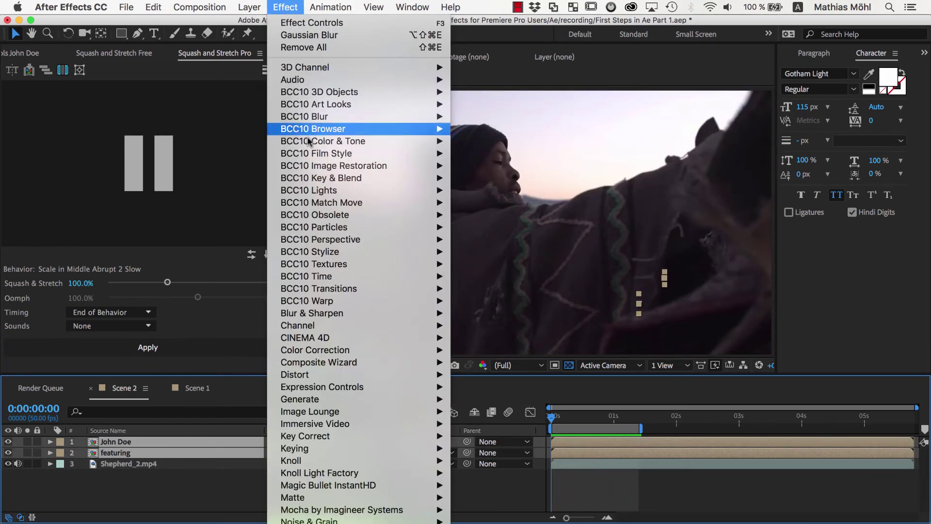
{"action": "mouse_move", "coordinate": [427, 313]}
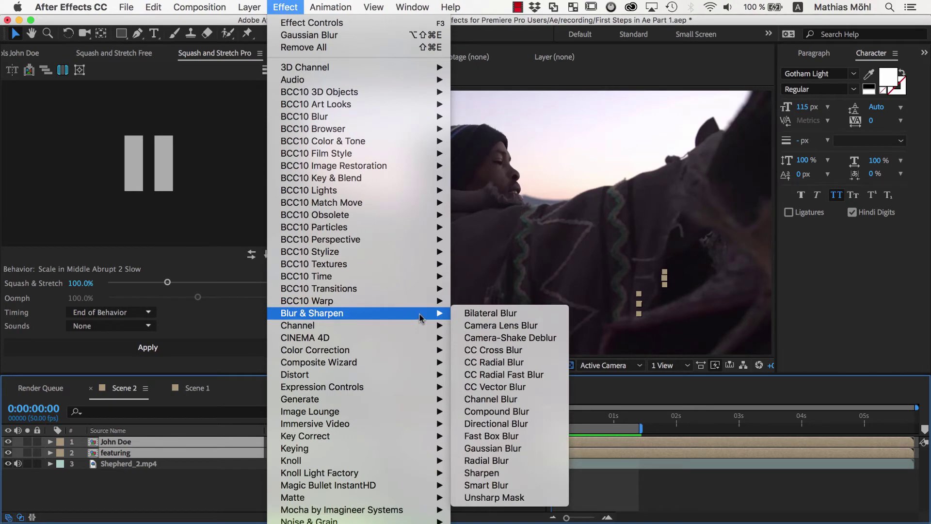
{"action": "left_click", "coordinate": [497, 451]}
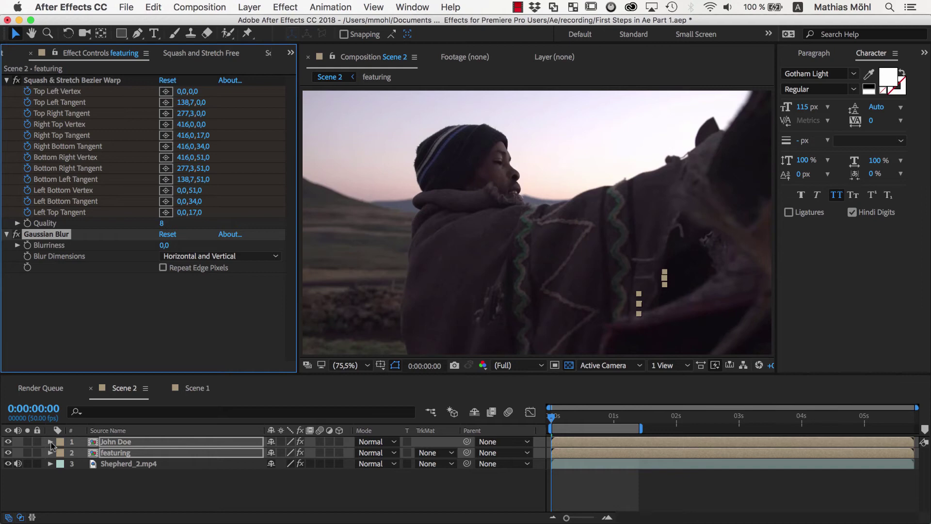
Reveal the Gaussian Blur settings in the top title layer and try a Blurriness of 4.9 on both titles at 0:00:00:23.
{"action": "left_click", "coordinate": [51, 442]}
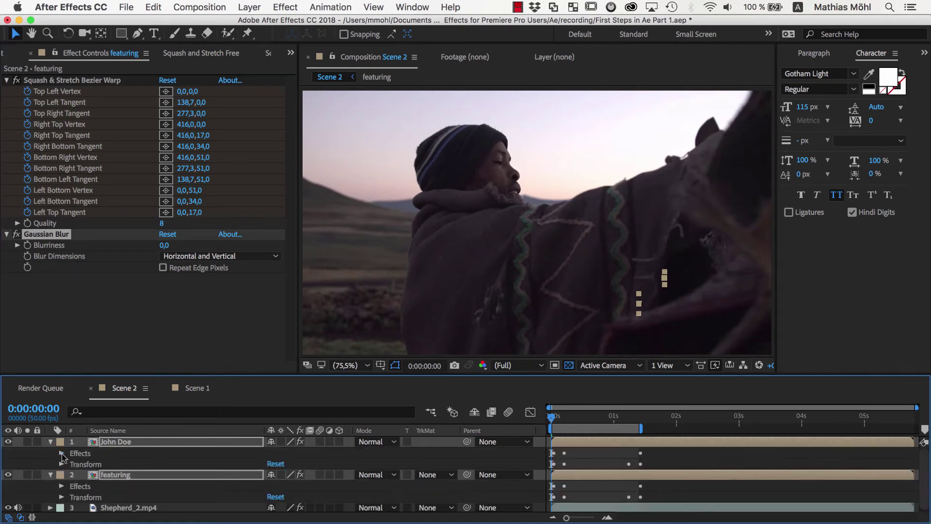
{"action": "left_click", "coordinate": [61, 453]}
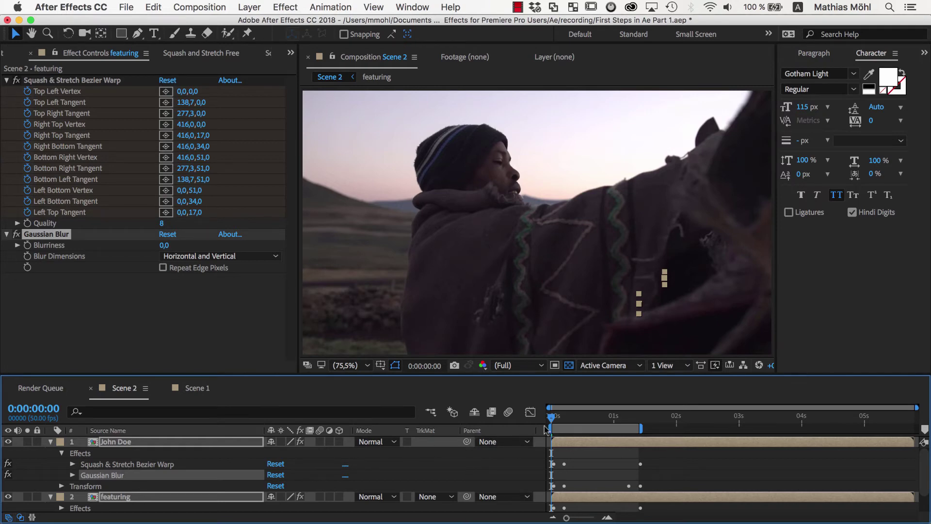
{"action": "left_click_drag", "start_coordinate": [557, 423], "coordinate": [580, 425]}
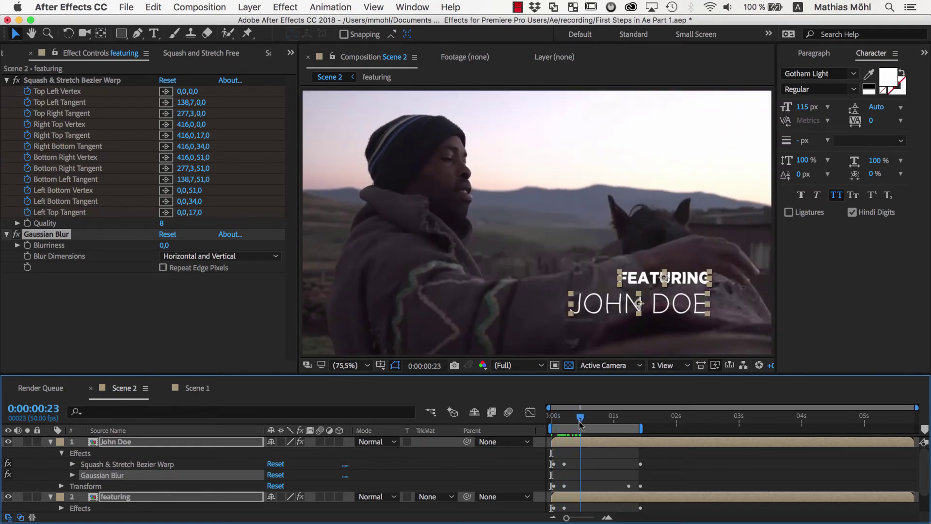
{"action": "left_click", "coordinate": [72, 475]}
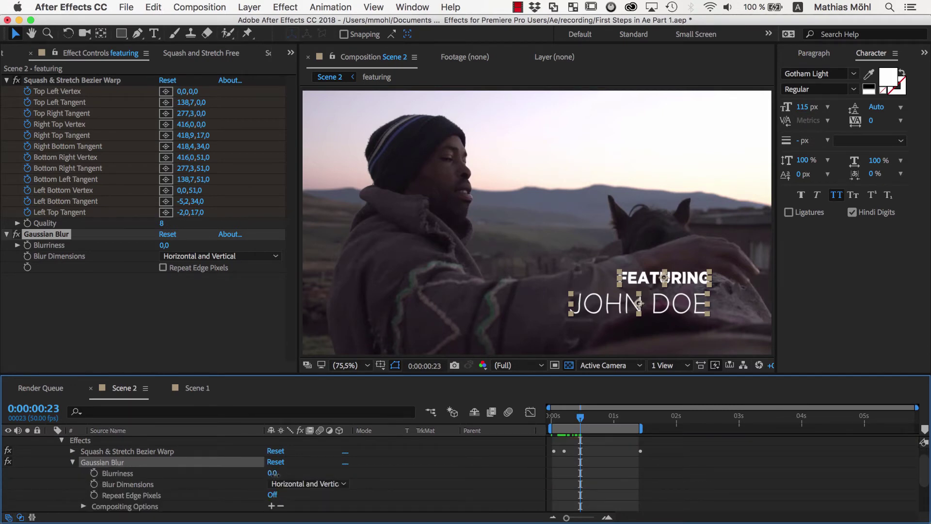
{"action": "left_click_drag", "start_coordinate": [273, 473], "coordinate": [315, 482]}
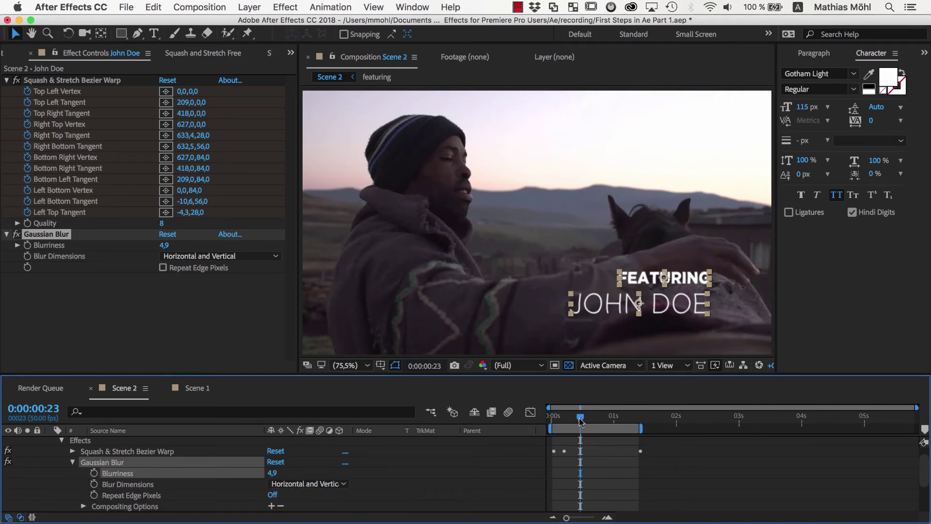
Start animating Blurriness on both title layers with a keyframe of 100 at 0:00:00:11.
{"action": "left_click_drag", "start_coordinate": [580, 420], "coordinate": [565, 423]}
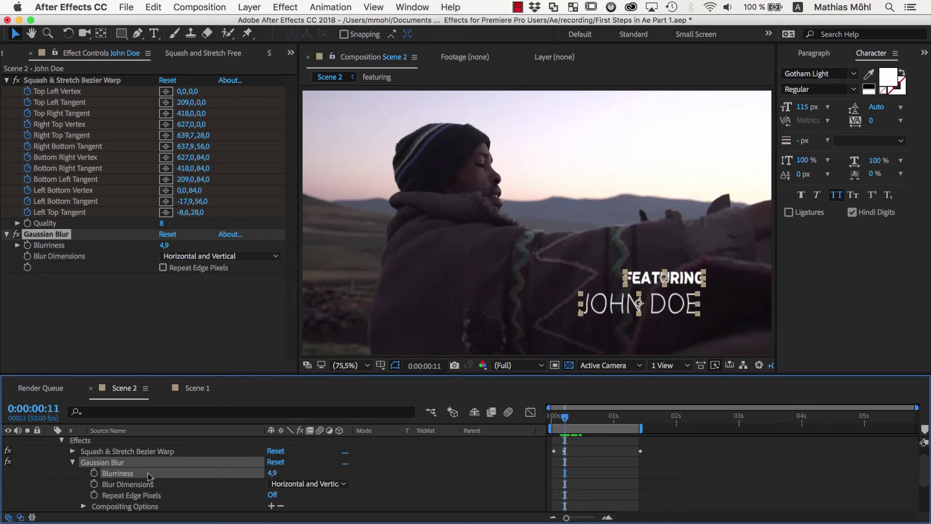
{"action": "left_click", "coordinate": [94, 473]}
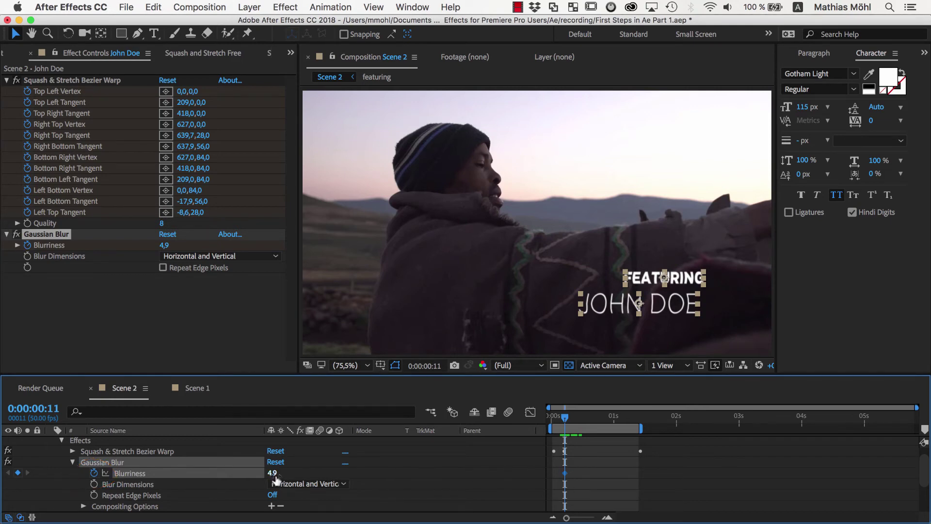
{"action": "left_click_drag", "start_coordinate": [276, 480], "coordinate": [364, 476]}
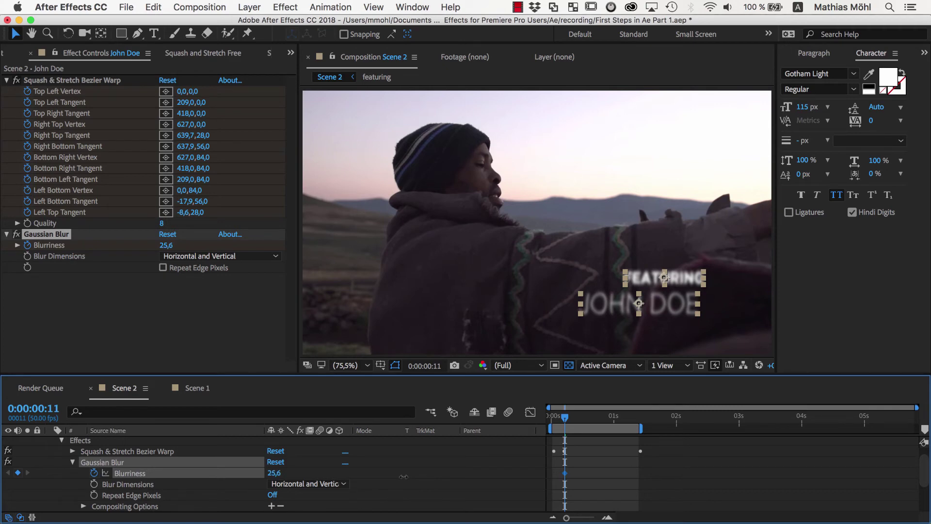
{"action": "mouse_move", "coordinate": [403, 477]}
{"action": "left_mouse_down"}
{"action": "mouse_move", "coordinate": [355, 479]}
{"action": "mouse_move", "coordinate": [413, 485]}
{"action": "left_mouse_up"}
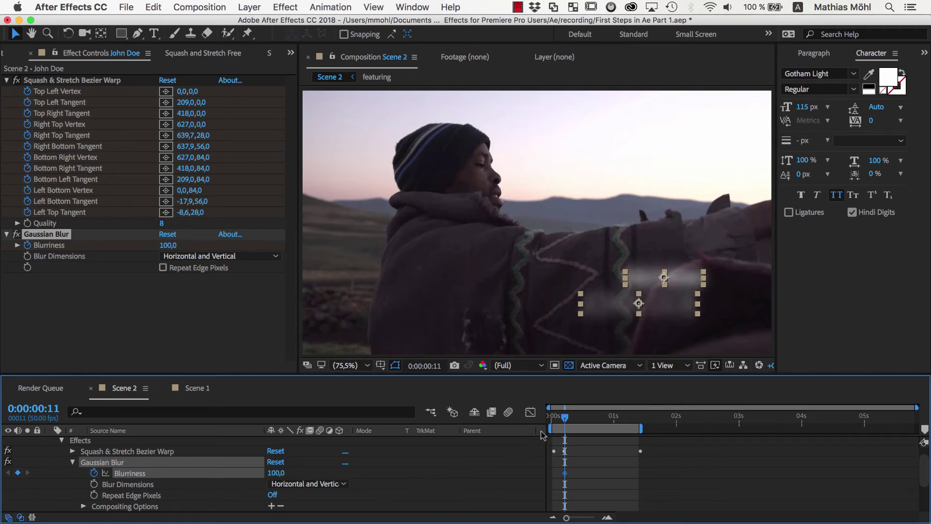
Add a second Blurriness keyframe of 0 at 0:00:01:19 on both title layers.
{"action": "left_click_drag", "start_coordinate": [566, 420], "coordinate": [637, 420]}
{"action": "left_click", "coordinate": [276, 473]}
{"action": "type", "text": "0"}
{"action": "key", "text": "Return"}
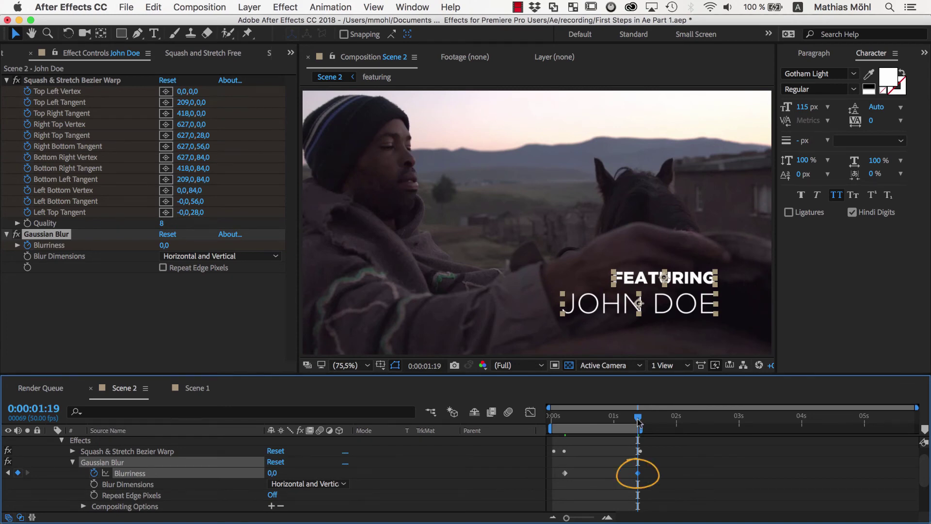
{"action": "mouse_move", "coordinate": [638, 421]}
{"action": "left_mouse_down"}
{"action": "mouse_move", "coordinate": [569, 420]}
{"action": "mouse_move", "coordinate": [637, 422]}
{"action": "left_mouse_up"}
Delay both title layers to start around the work area's end, and shift the featuring layer slightly earlier than the name layer.
{"action": "left_click_drag", "start_coordinate": [614, 376], "coordinate": [606, 260]}
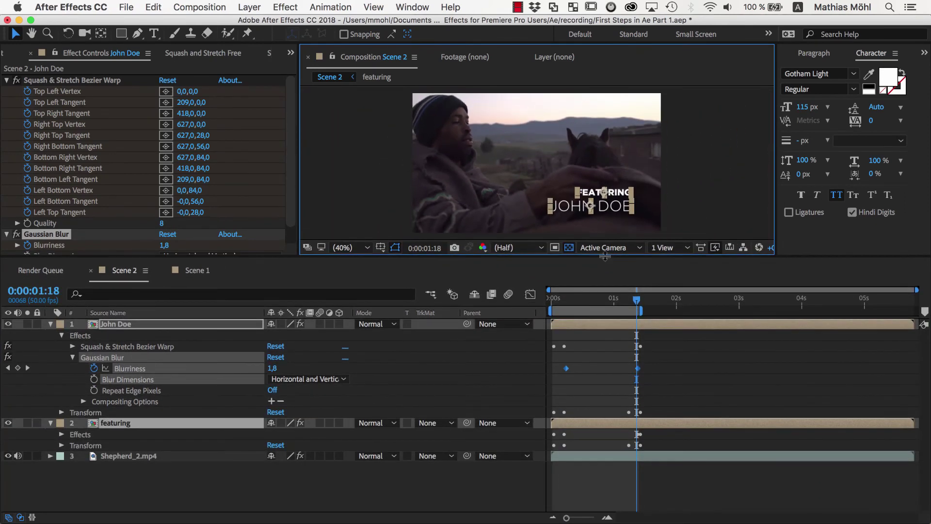
{"action": "left_click_drag", "start_coordinate": [558, 324], "coordinate": [649, 332]}
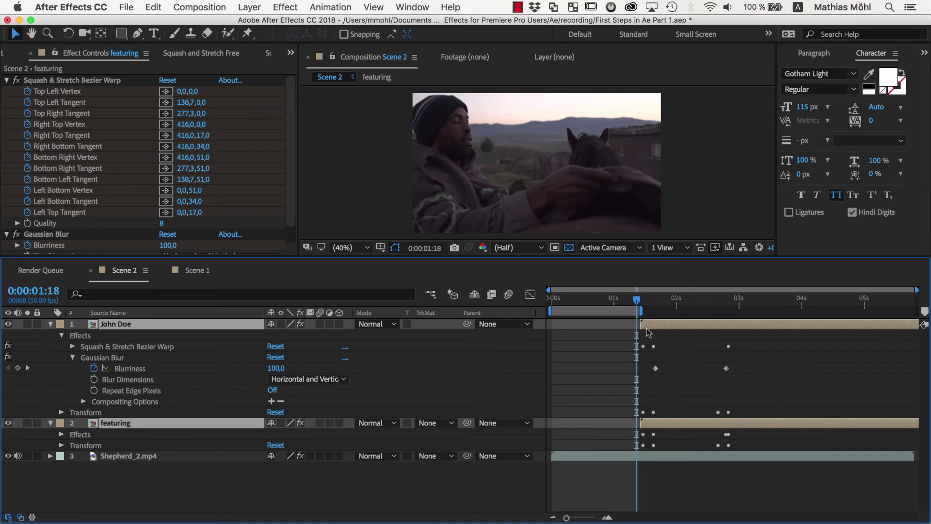
{"action": "left_click", "coordinate": [61, 434]}
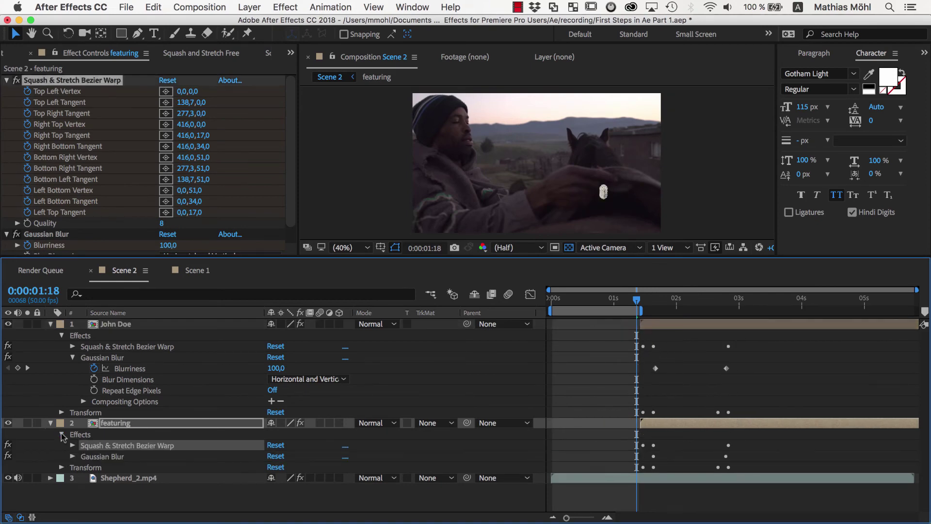
{"action": "left_click", "coordinate": [72, 456]}
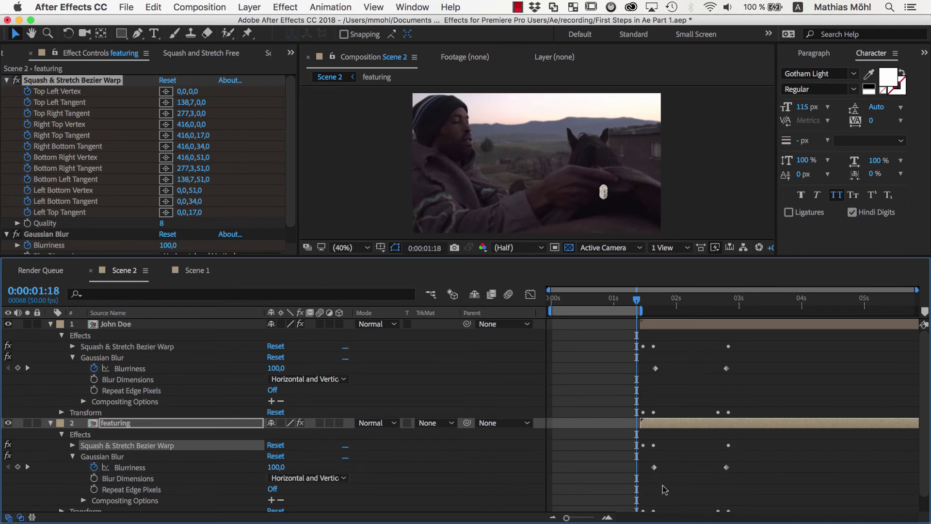
{"action": "left_click", "coordinate": [667, 425]}
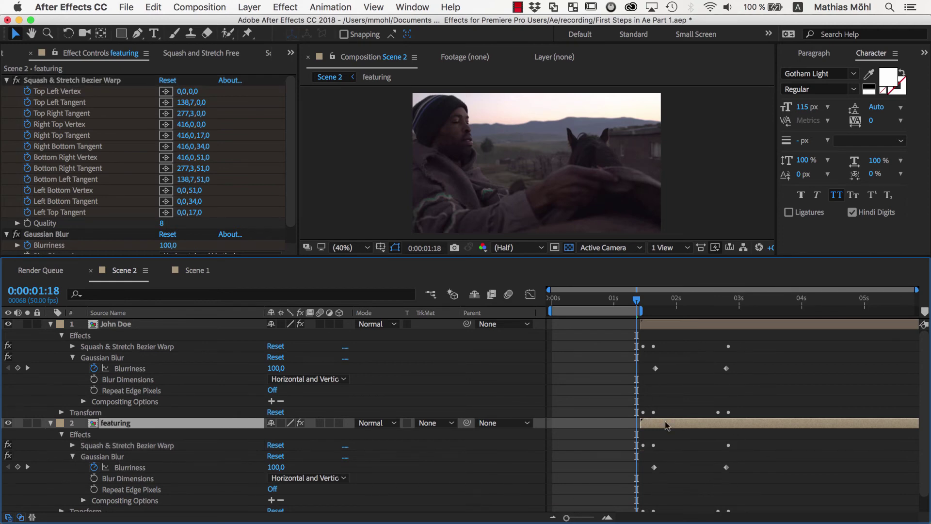
{"action": "left_click_drag", "start_coordinate": [664, 425], "coordinate": [658, 426]}
Extend the work area to about 4 seconds and preview the staggered title animation in an enlarged composition view.
{"action": "left_click_drag", "start_coordinate": [646, 309], "coordinate": [685, 310]}
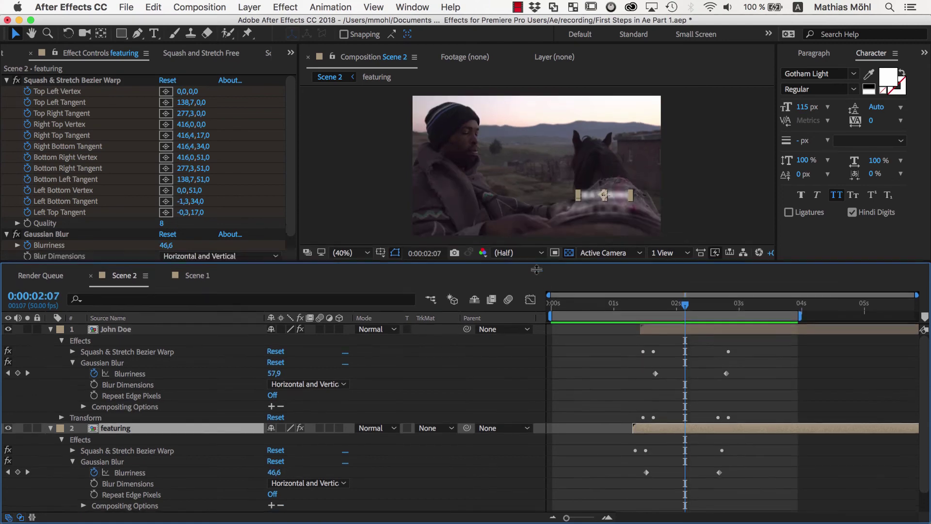
{"action": "left_click_drag", "start_coordinate": [297, 145], "coordinate": [153, 177]}
{"action": "key", "text": "space"}
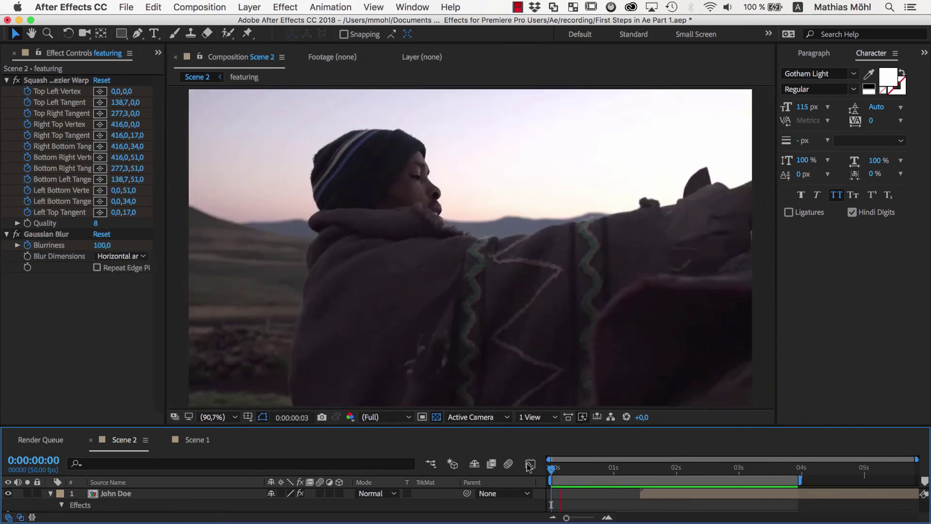